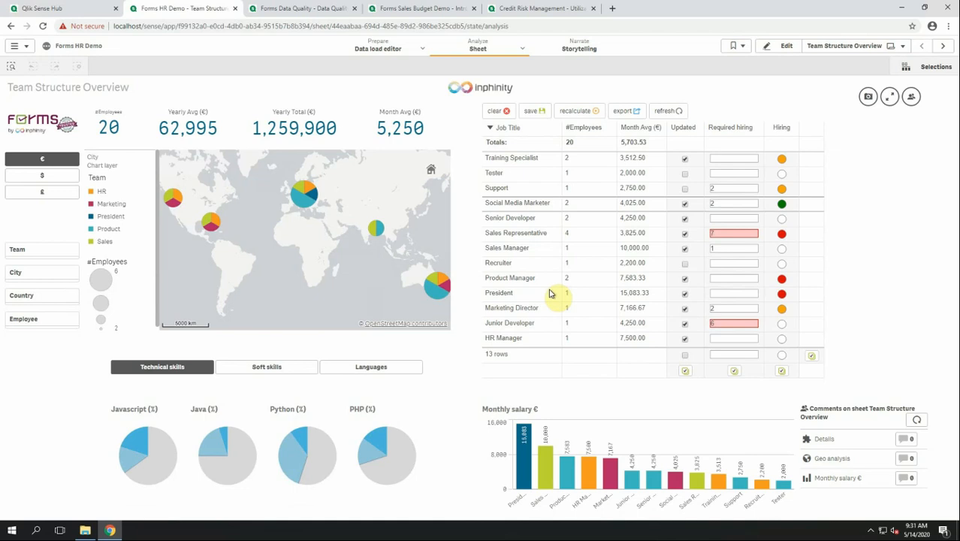
Sort the Team Structure table by Month Avg (€) descending, widening the #Employees column first.
left_click(577, 134)
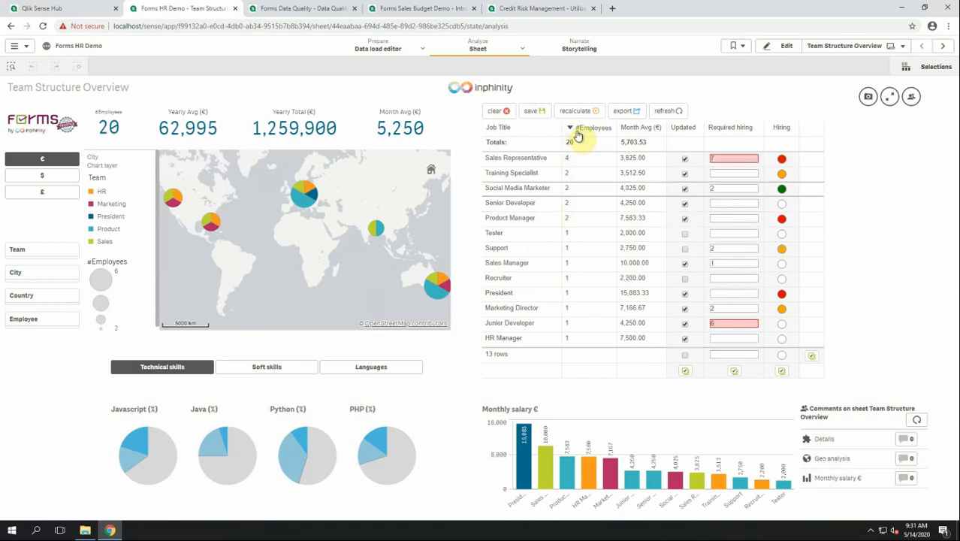
mouse_move(617, 129)
left_mouse_down()
mouse_move(629, 134)
mouse_move(607, 135)
left_mouse_up()
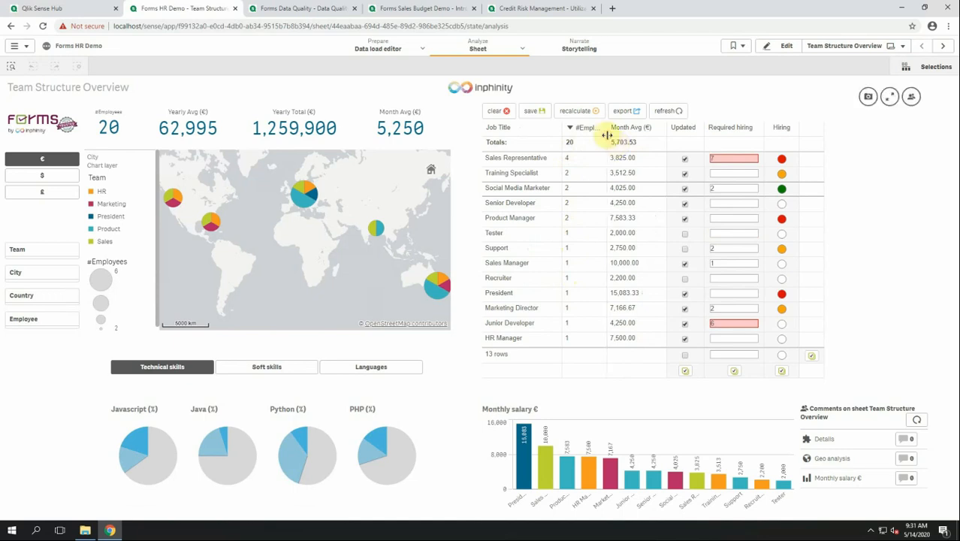
left_click(623, 129)
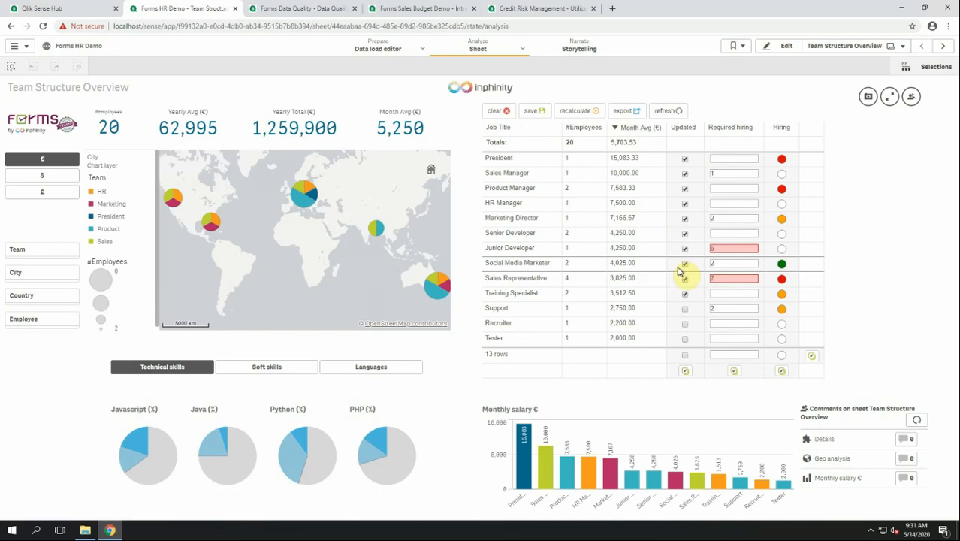
Tick Updated for Support, give Recruiter 3 required hires with a red hiring light, then save.
left_click(684, 308)
left_click(714, 324)
type("3")
left_click(782, 325)
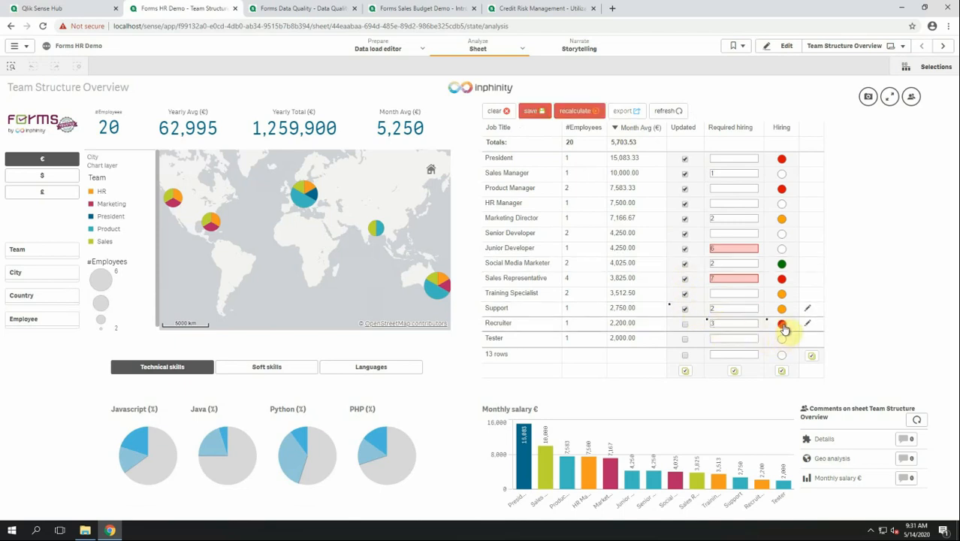
left_click(532, 113)
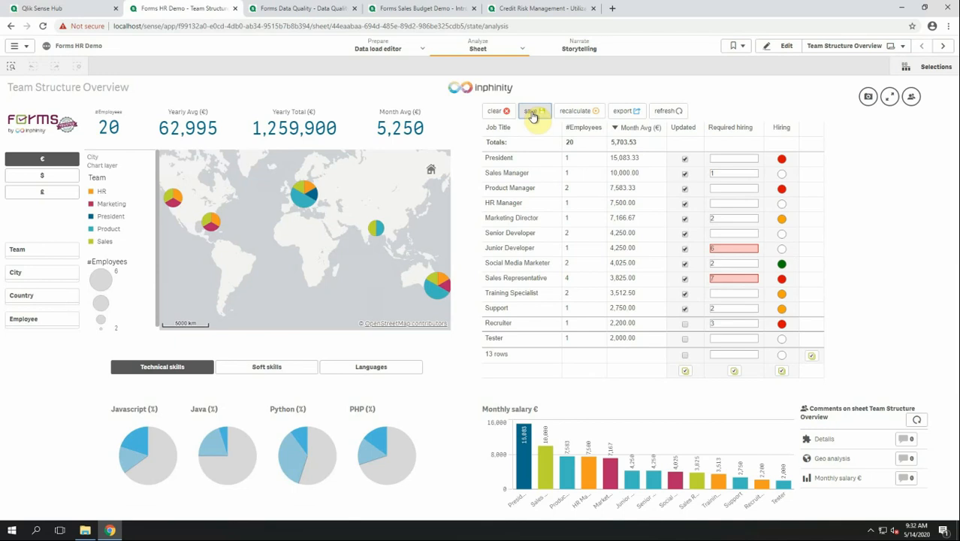
In the table's form configuration, add a field named 'note' labelled 'Note'.
left_click(784, 45)
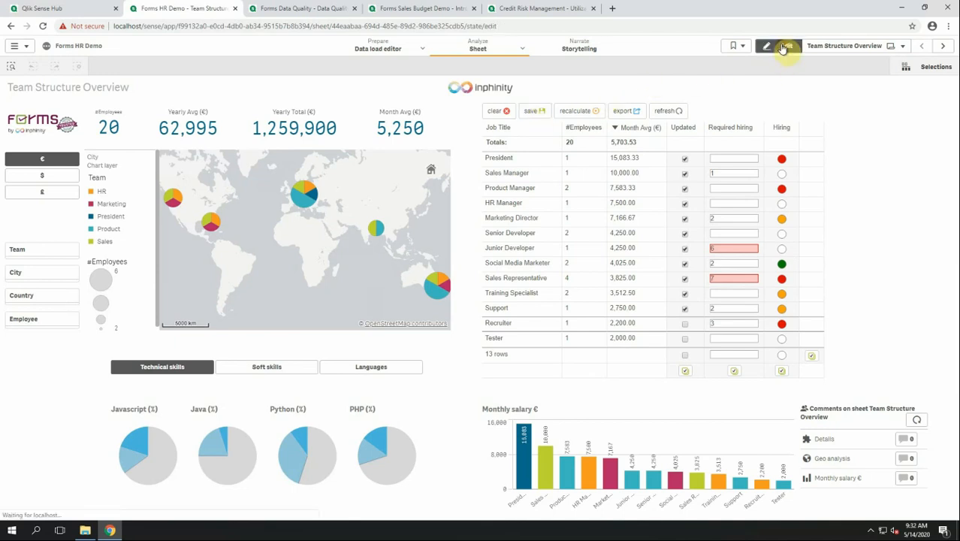
left_click(901, 301)
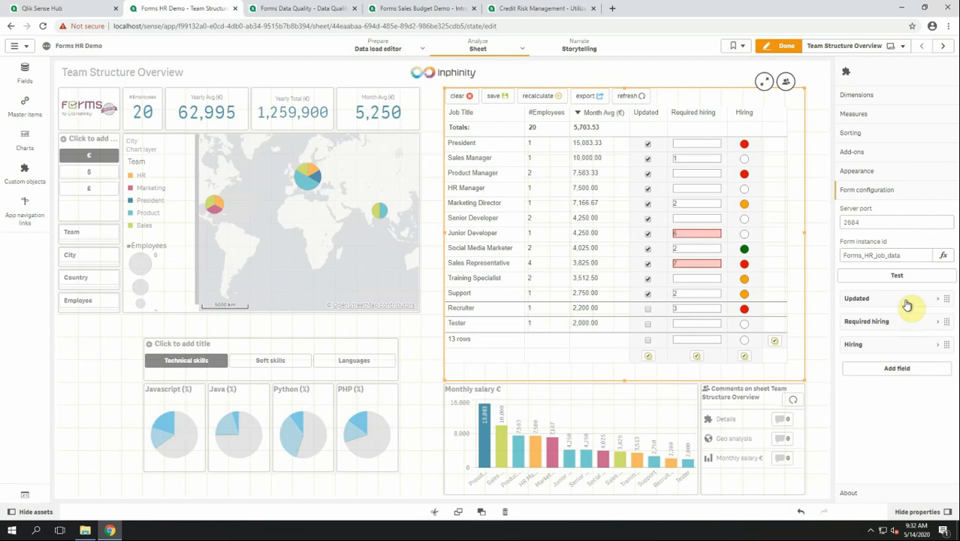
left_click(900, 368)
left_click(882, 395)
type("note")
left_click(884, 429)
type("Note")
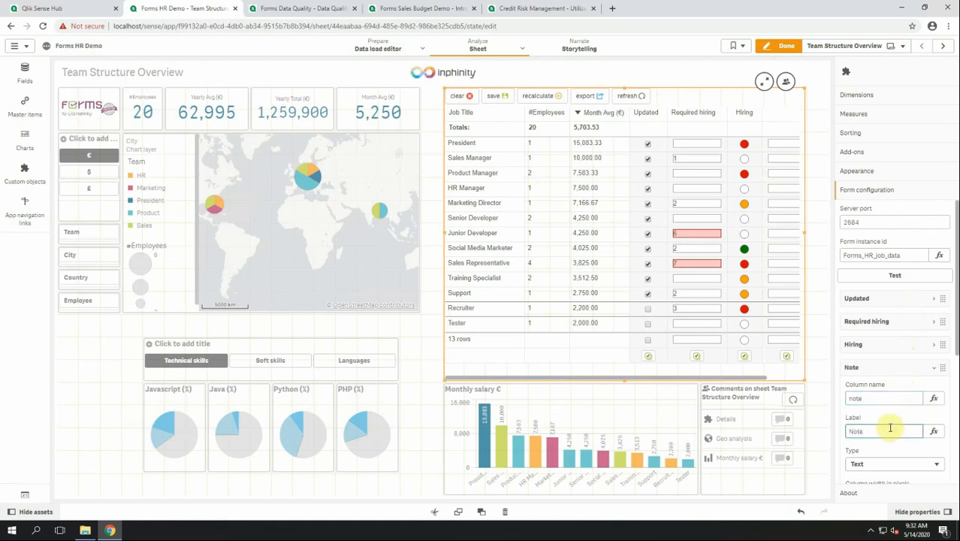
left_click(878, 372)
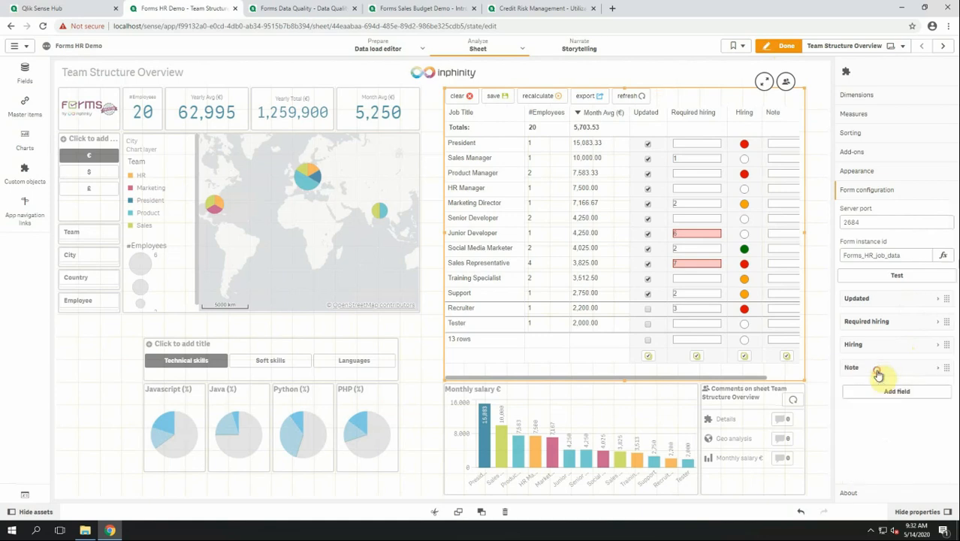
Add a second field named 'result' labelled 'Result', replacing the initial name 'rating'.
left_click(889, 390)
left_click(871, 419)
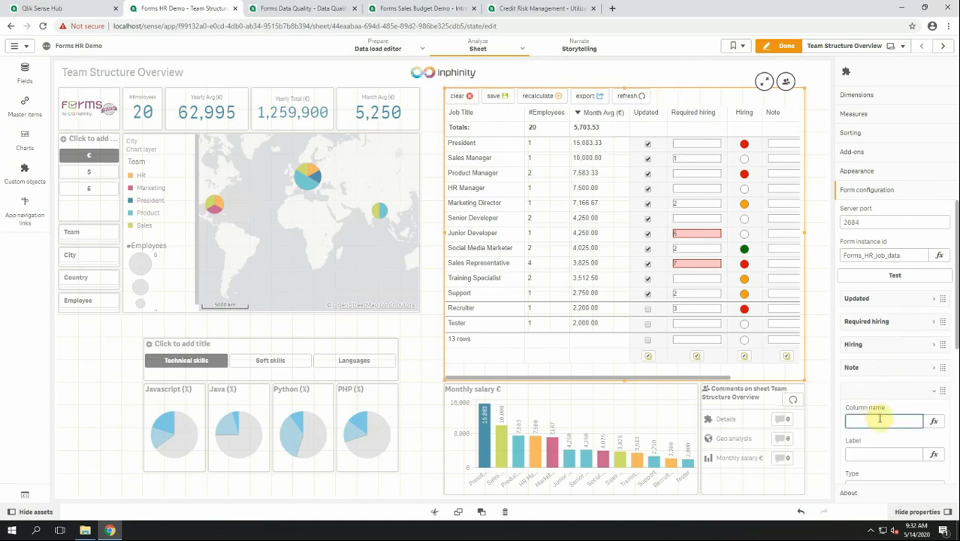
type("rating")
left_click(871, 421)
double_click(871, 422)
type("result")
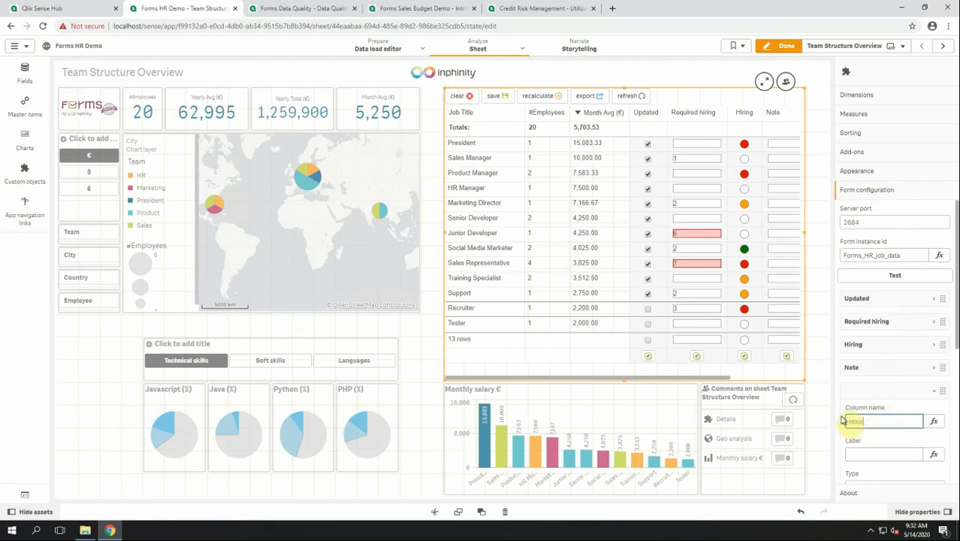
left_click(879, 455)
type("Result")
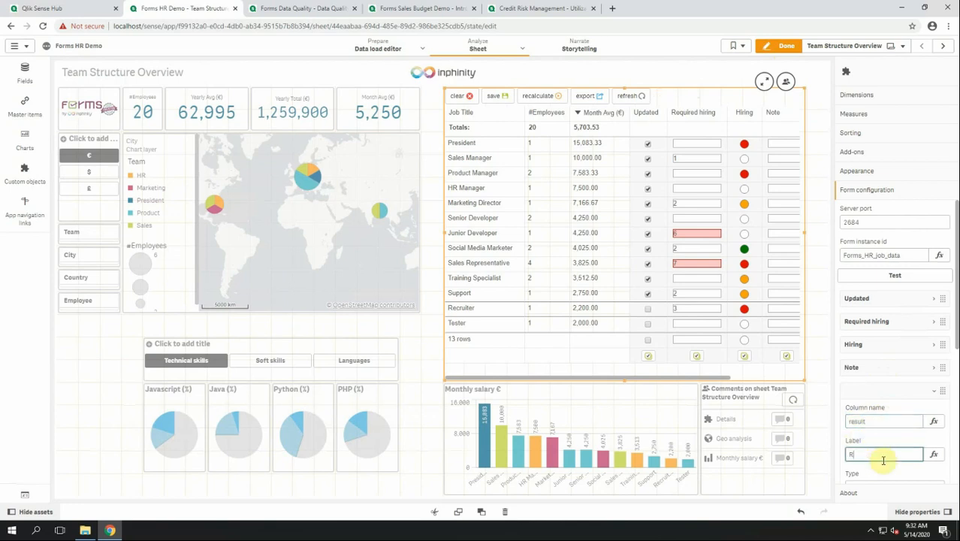
Make the Result column a Stars type with 3 stars and finish editing.
scroll(897, 448, "down", 2)
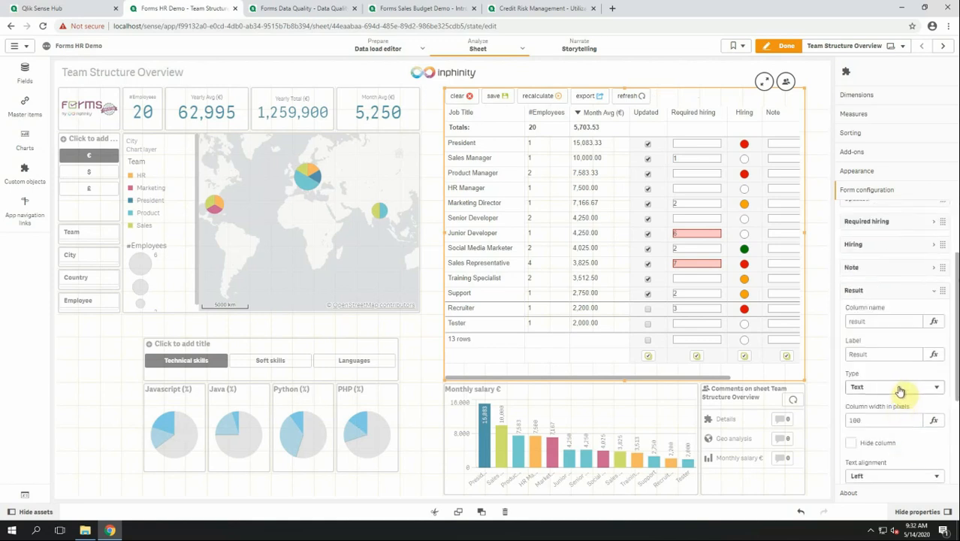
left_click(888, 386)
left_click(875, 434)
scroll(872, 434, "down", 2)
left_click(851, 408)
type("3")
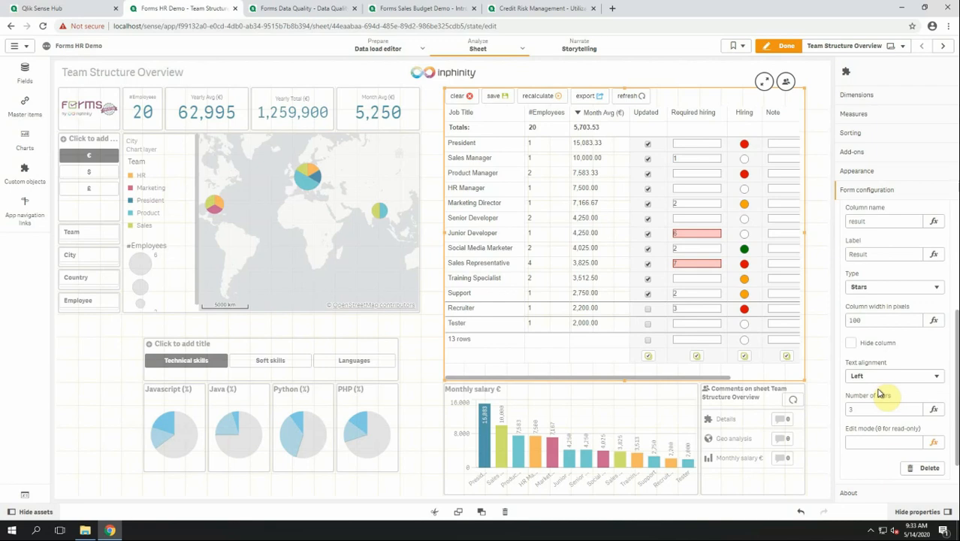
left_click(782, 47)
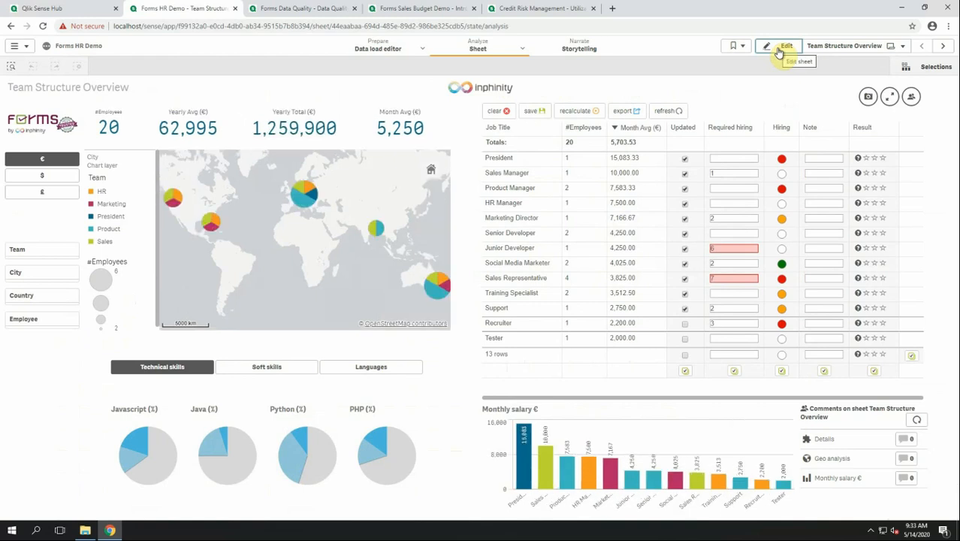
Star-rate President, Sales Manager and Product Manager, note 'cool' for HR Manager, and save.
left_click(875, 160)
left_click(875, 173)
left_click(884, 190)
left_click(826, 203)
type("cool")
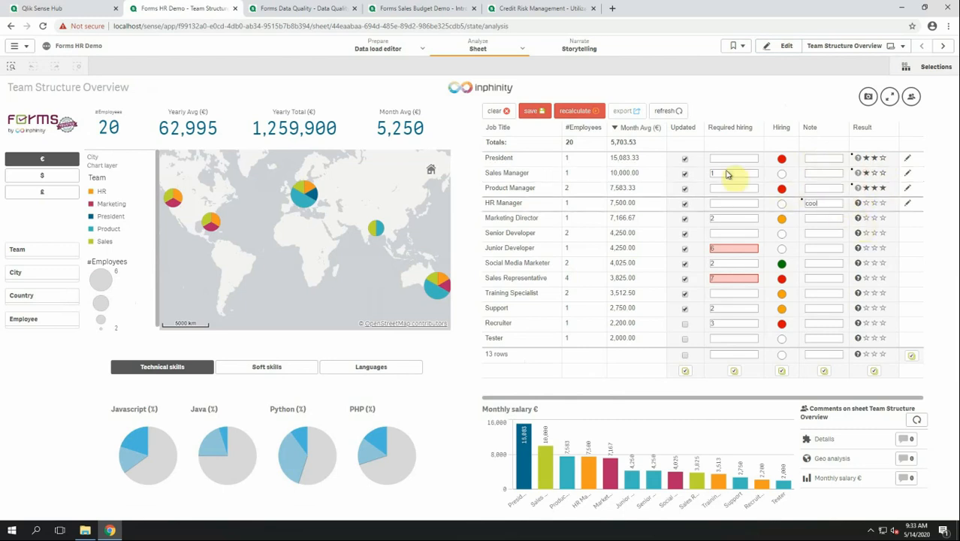
left_click(530, 110)
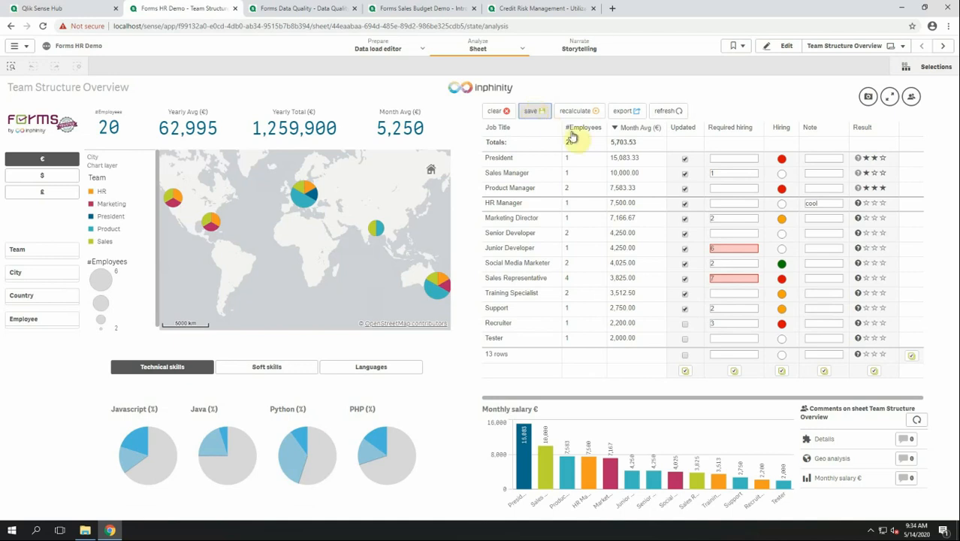
mouse_move(726, 247)
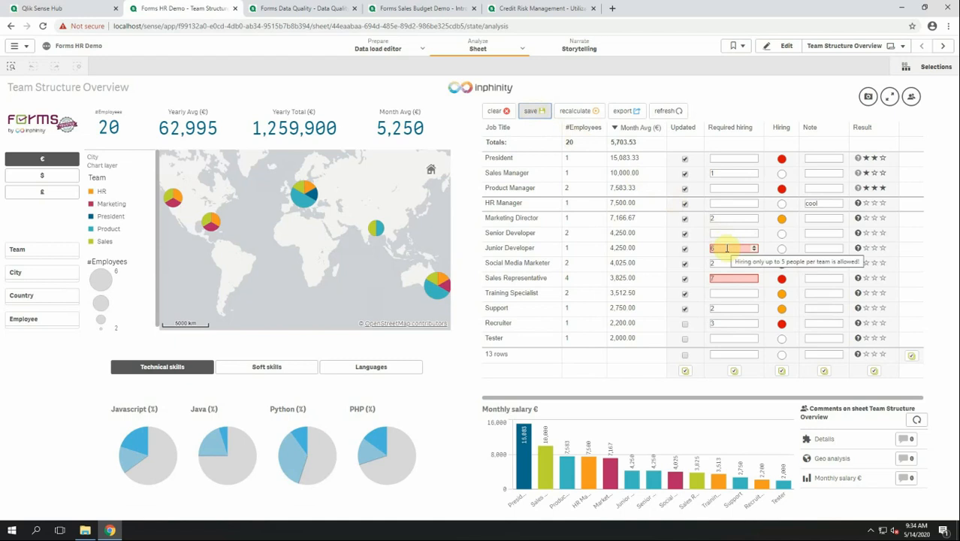
left_click(721, 233)
type("1")
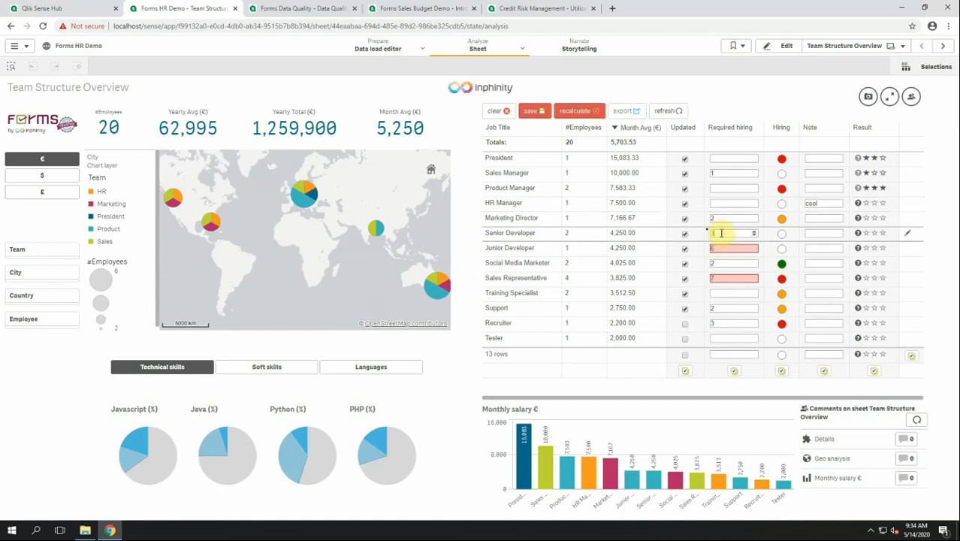
left_click_drag(721, 233, 698, 231)
type("6")
mouse_move(713, 234)
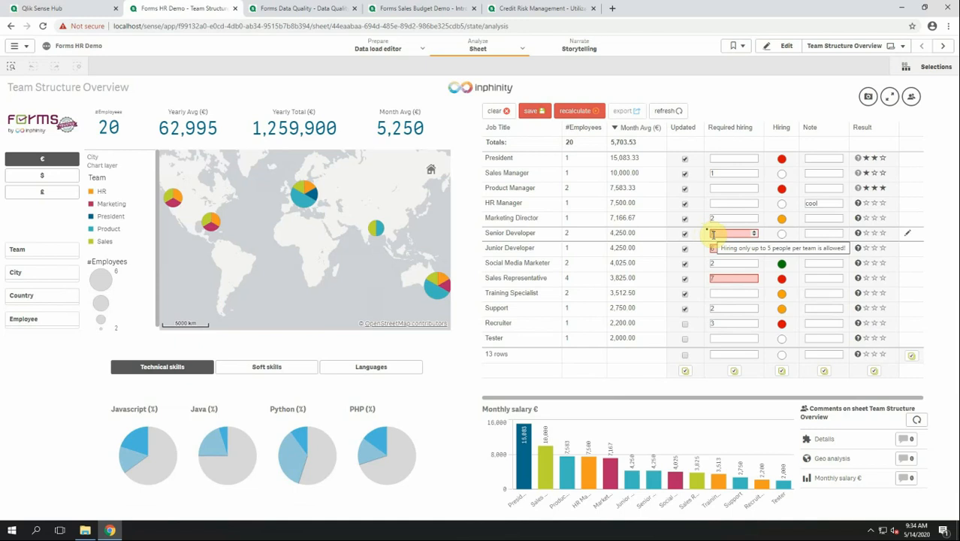
left_click(507, 112)
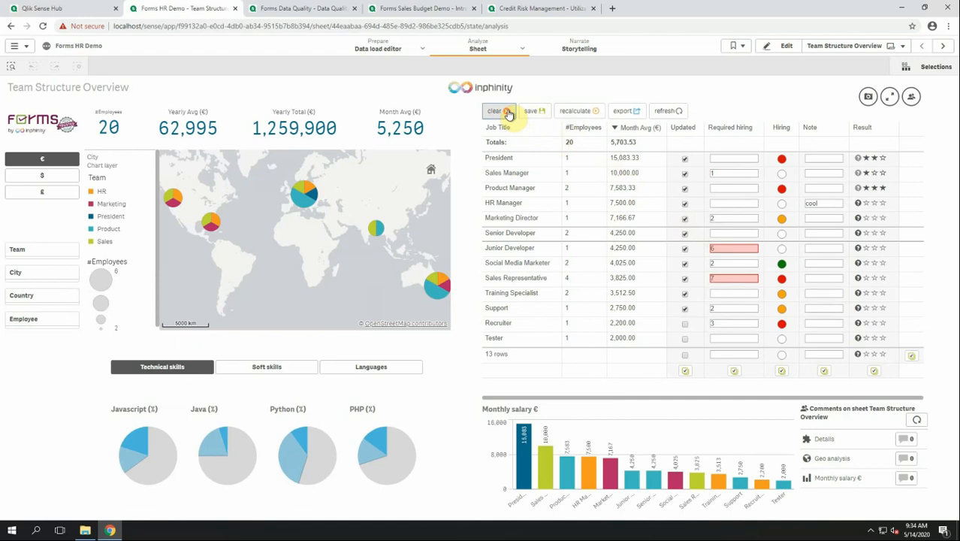
left_click(873, 355)
left_click(874, 371)
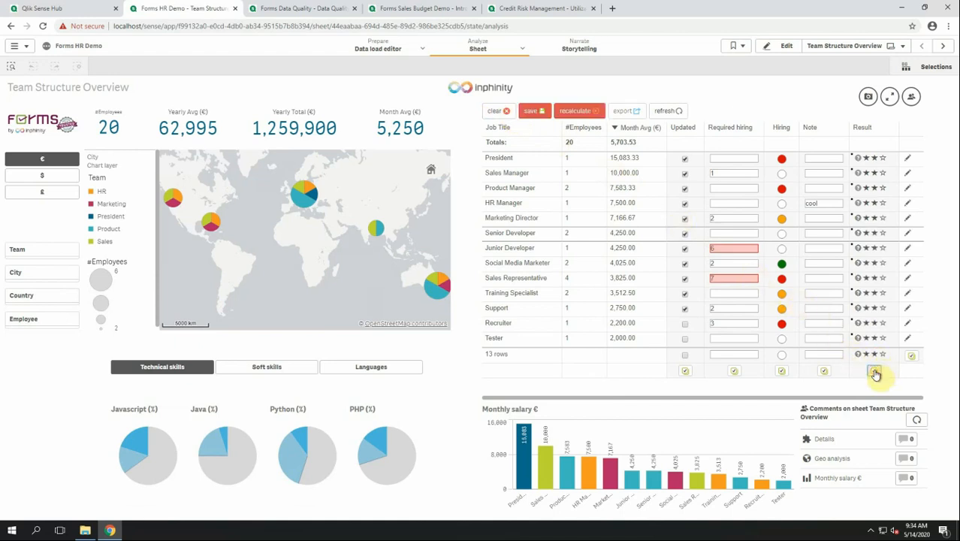
left_click(499, 112)
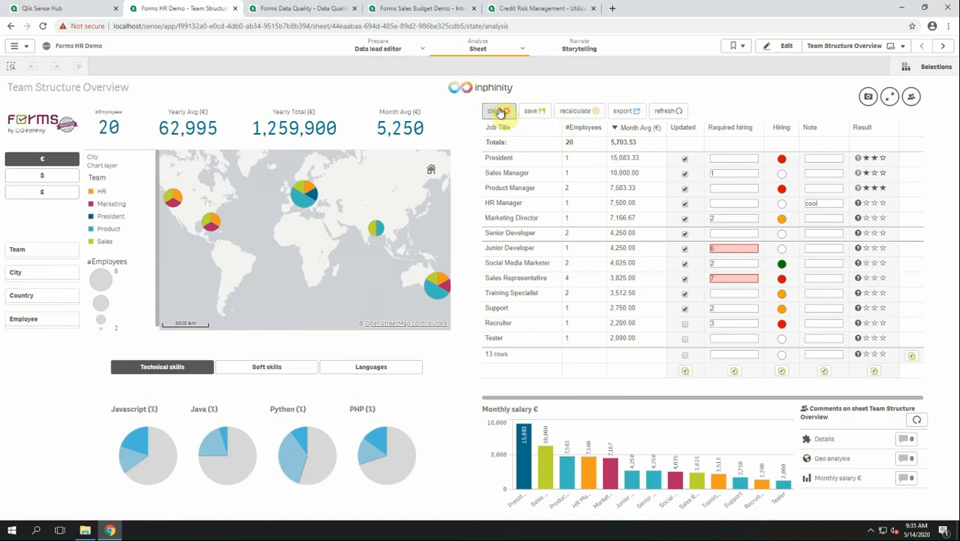
left_click(943, 46)
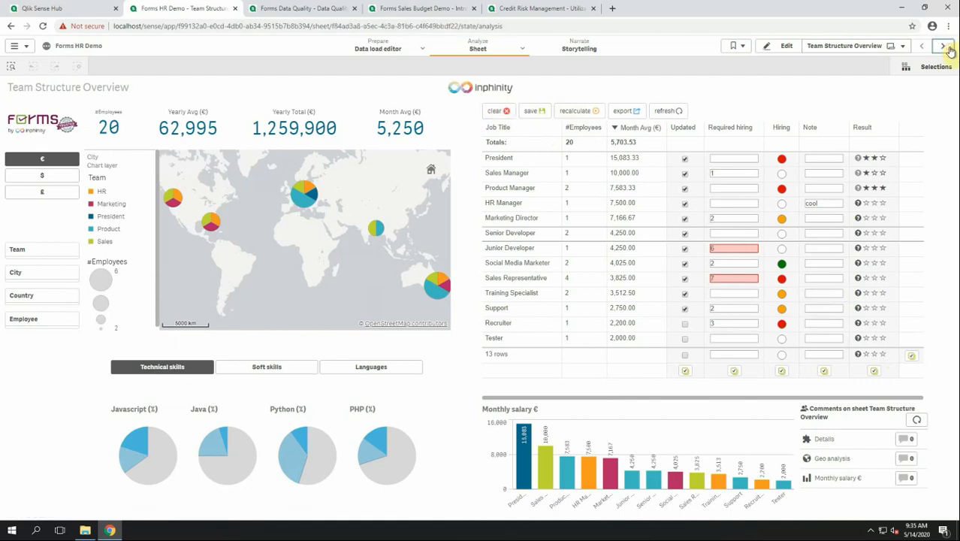
On the Employee Detail sheet, filter to the employee found by searching 'san'.
left_click(945, 47)
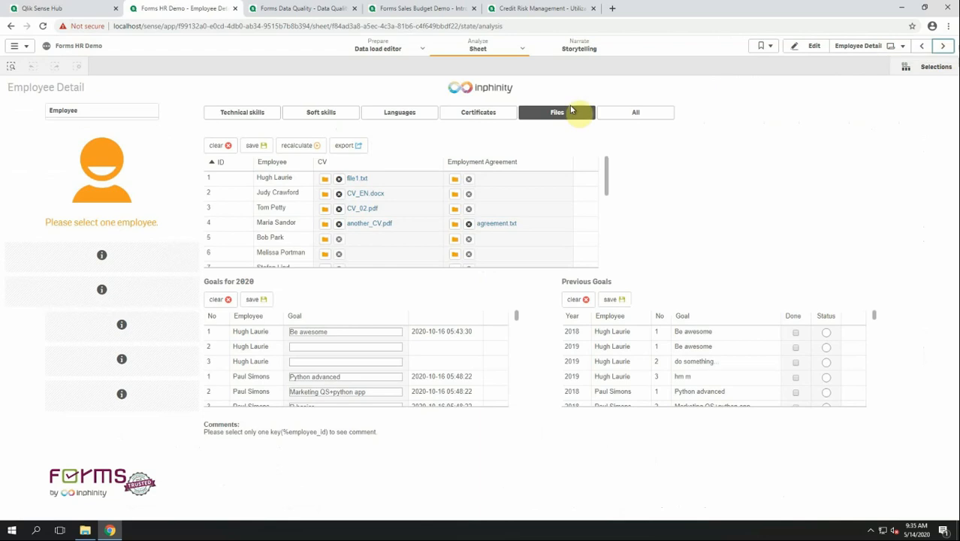
left_click(97, 121)
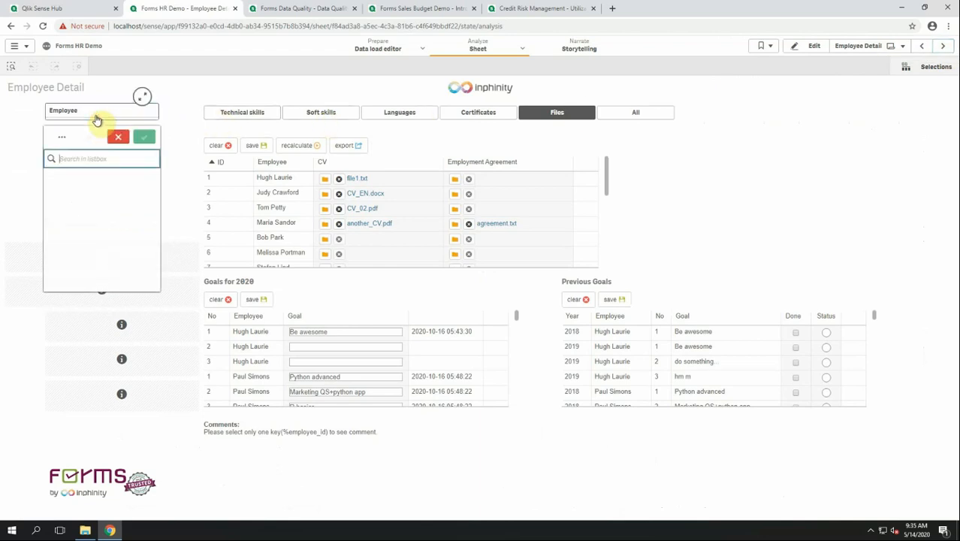
type("san")
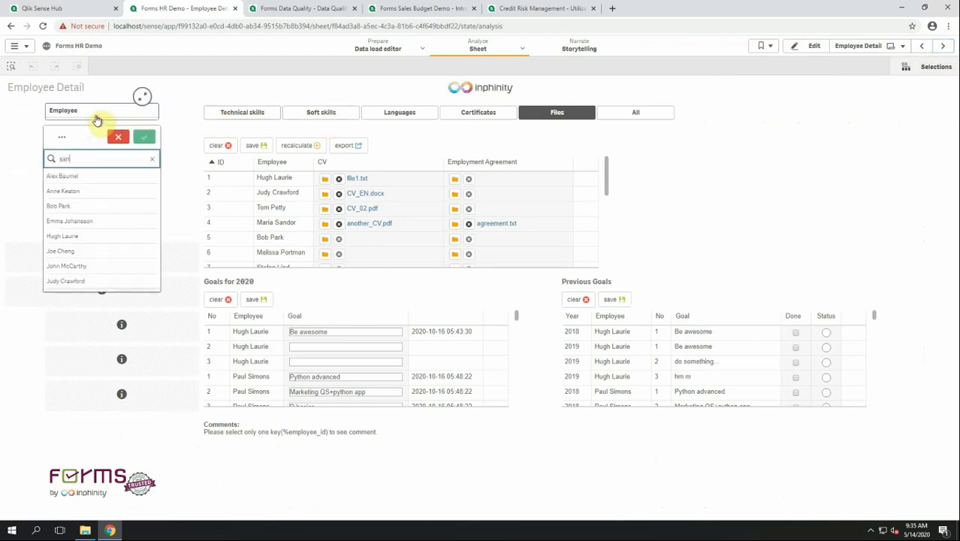
left_click(88, 172)
left_click(146, 138)
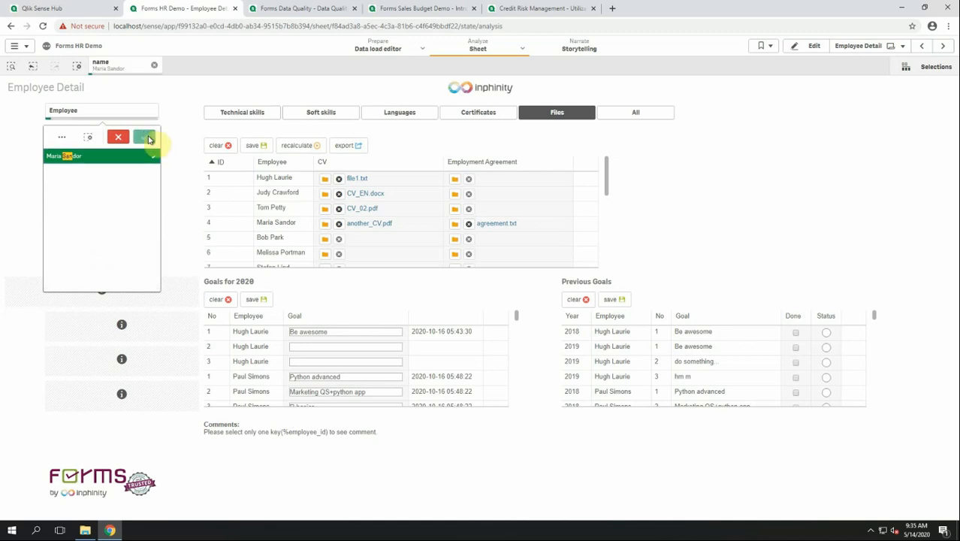
Raise the employee's Java skill level, then review soft skills, languages, certificates and files.
left_click(240, 117)
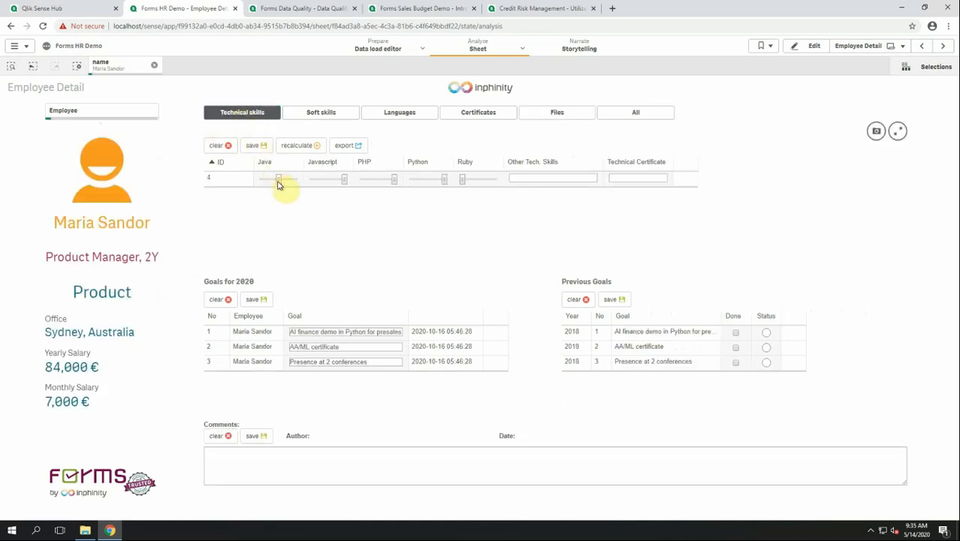
left_click_drag(278, 180, 294, 184)
left_click(336, 116)
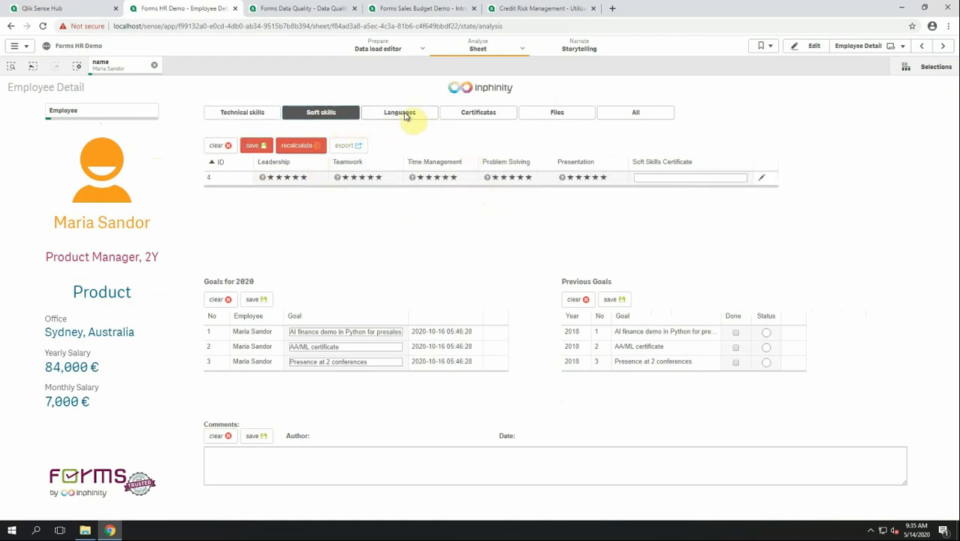
left_click(407, 116)
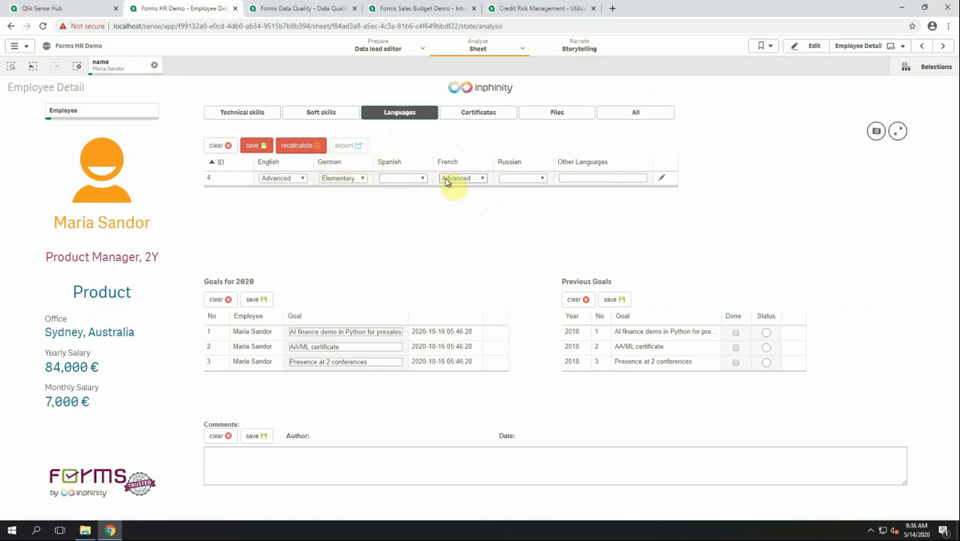
left_click(492, 118)
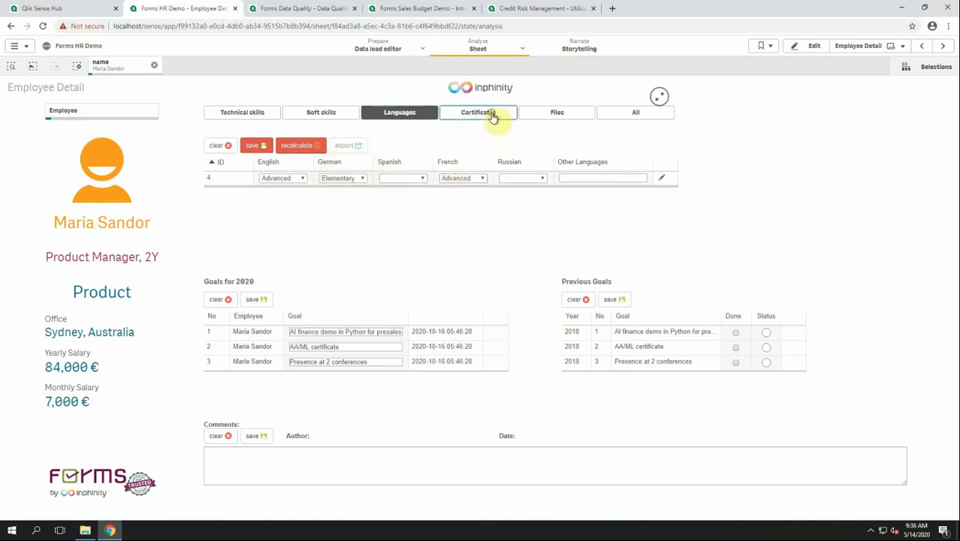
left_click(553, 116)
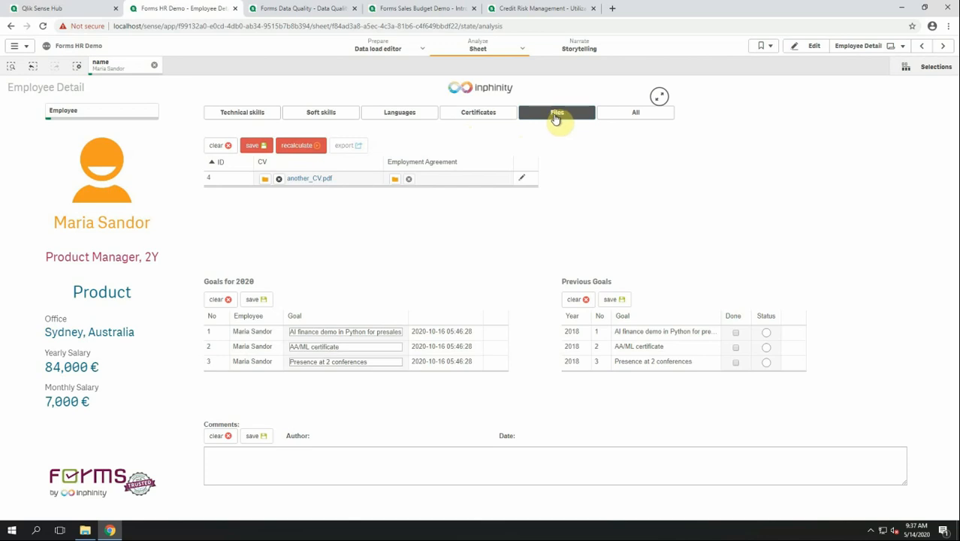
Attach agreement.txt as the employee's Employment Agreement and save it.
left_click(396, 181)
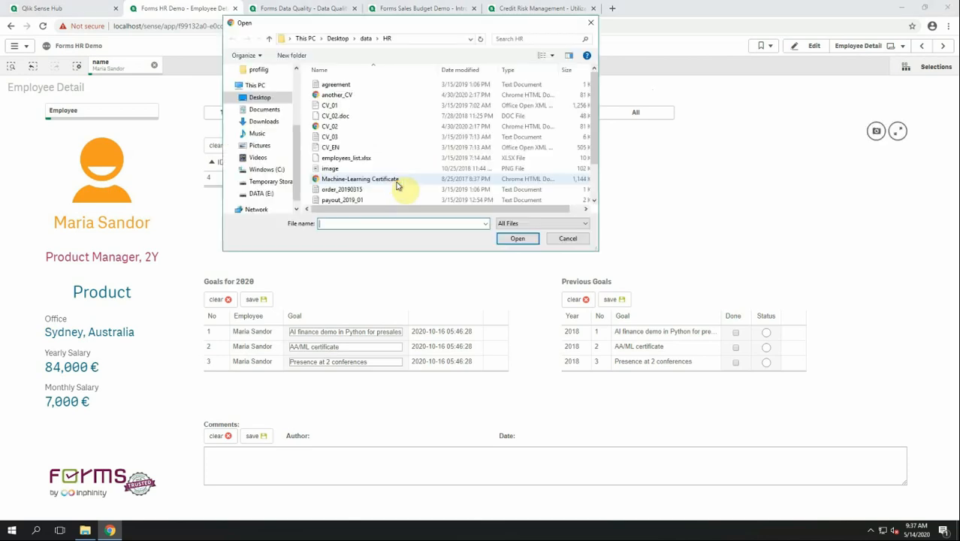
left_click(361, 86)
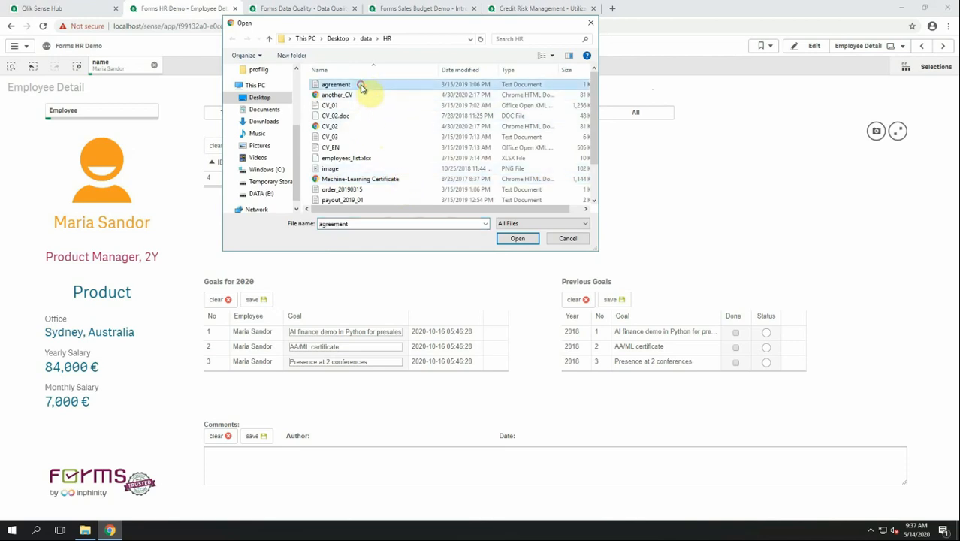
left_click(511, 239)
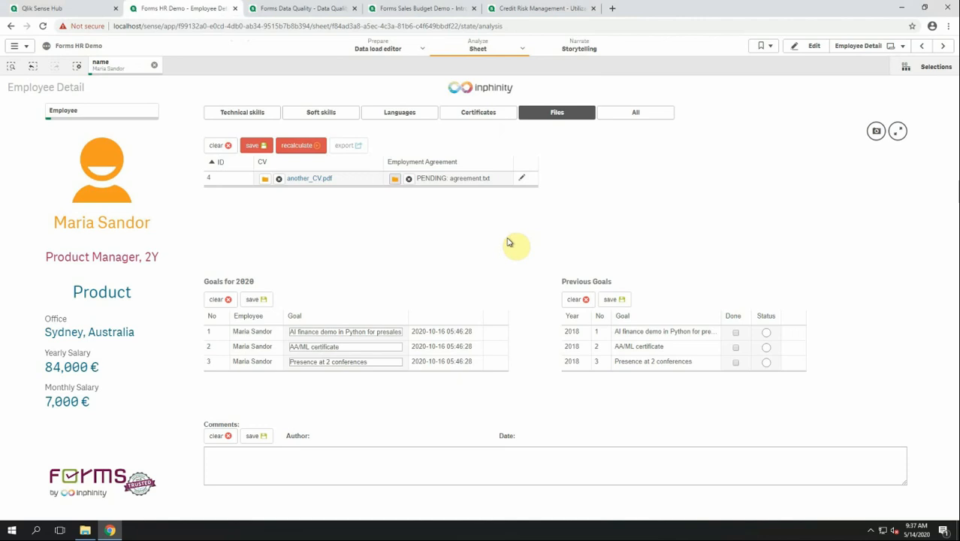
left_click(257, 148)
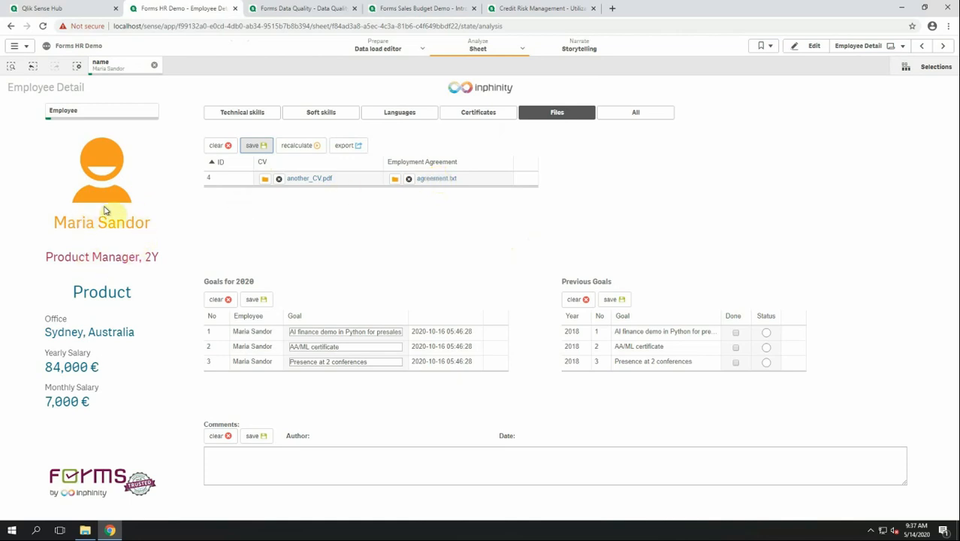
Clear the employee filter, open CV_02.pdf from the files list, and return to the sheet.
left_click(76, 68)
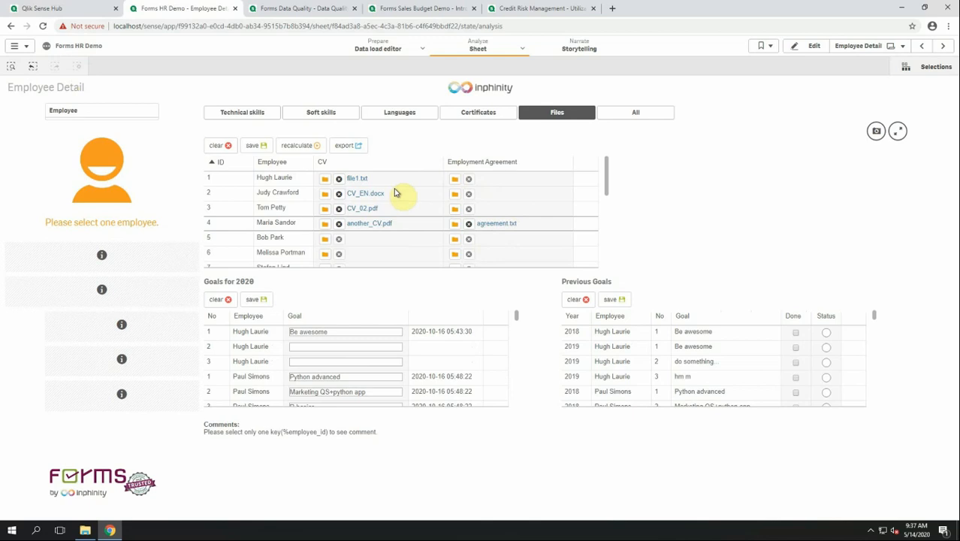
left_click(372, 209)
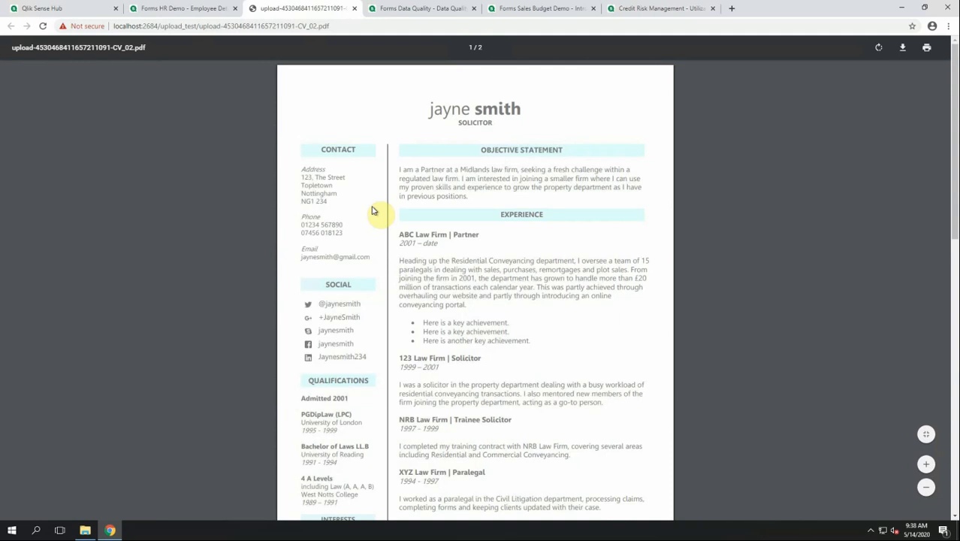
scroll(372, 210, "down", 5)
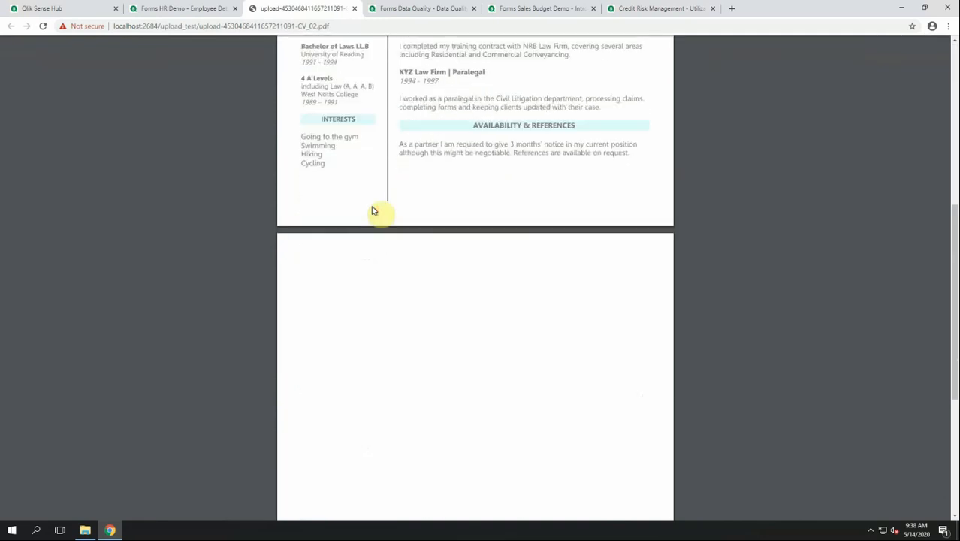
scroll(375, 207, "up", 10)
left_click(197, 8)
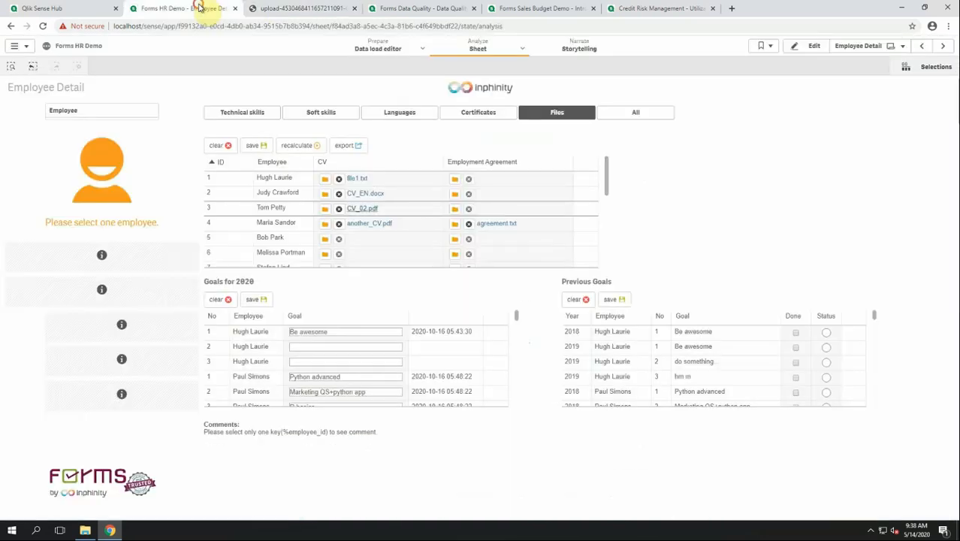
Filter the Employee list to the Support employee based in Calcutta.
left_click(122, 113)
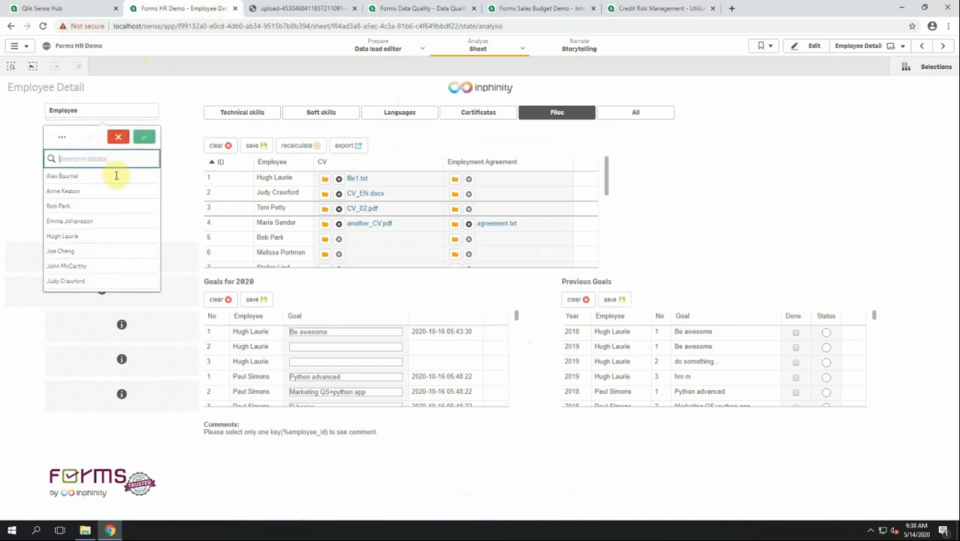
left_click(117, 176)
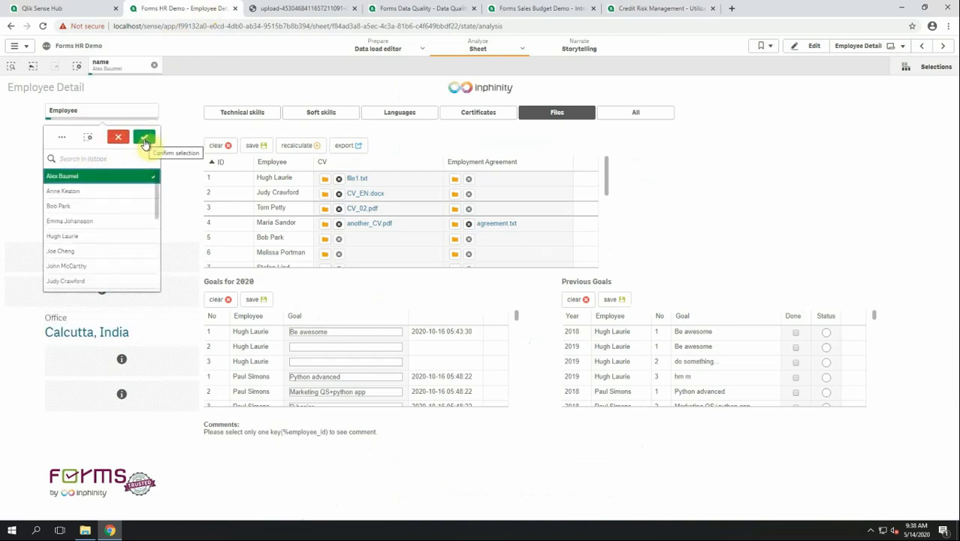
left_click(145, 139)
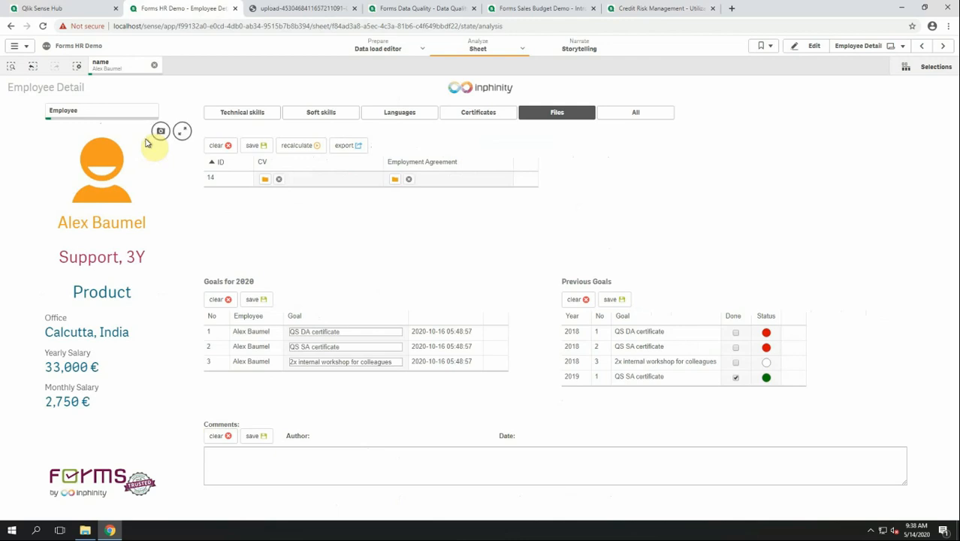
Save the comment 'great work we should promote him' and clear the employee filter.
left_click(242, 451)
type("great ")
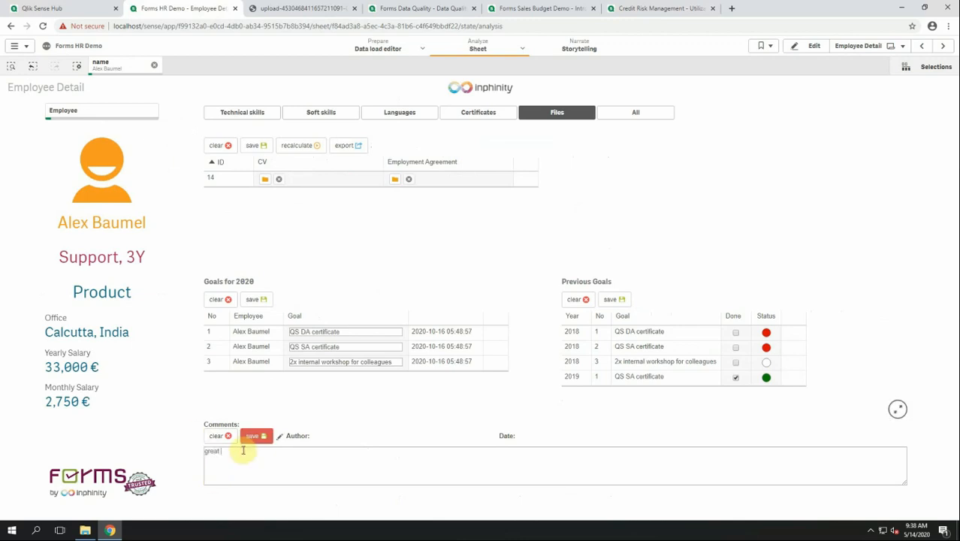
type("work we should promote him")
left_click(256, 436)
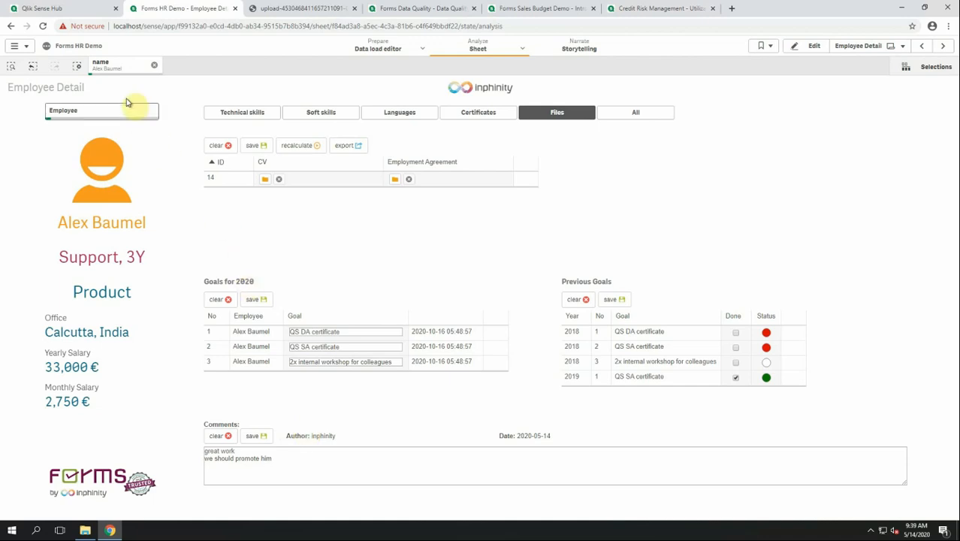
left_click(75, 66)
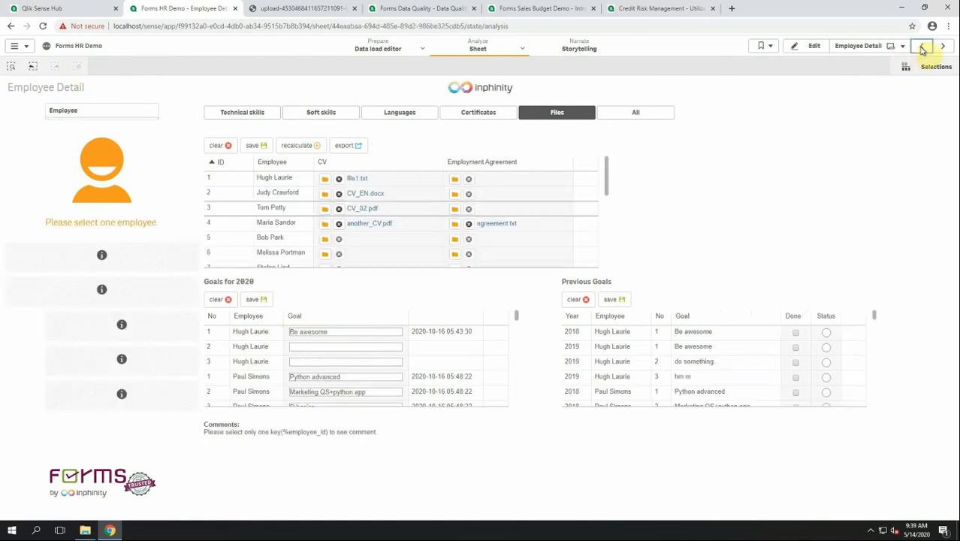
On Team Structure Overview, select a European city and Sydney on the map, then open Geo analysis comments.
left_click(920, 47)
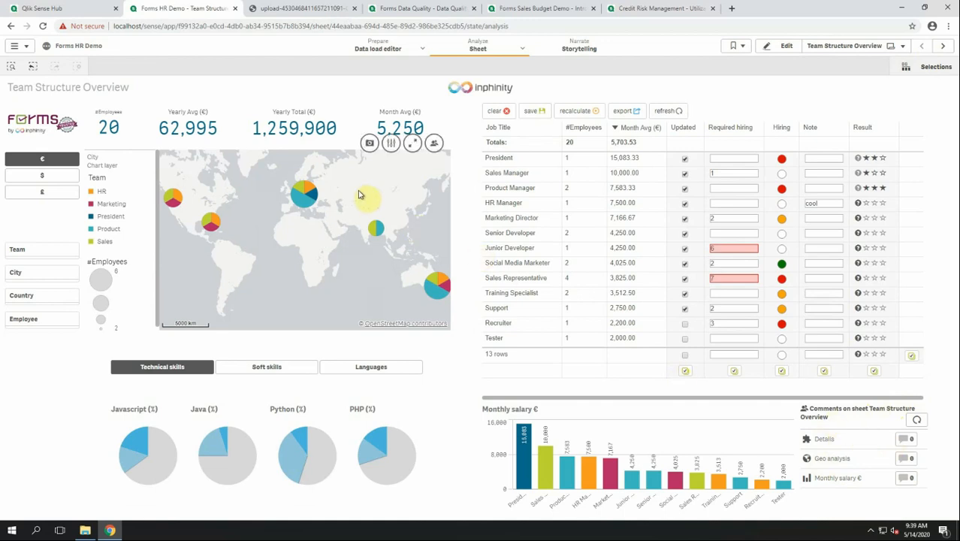
left_click(303, 199)
left_click(444, 287)
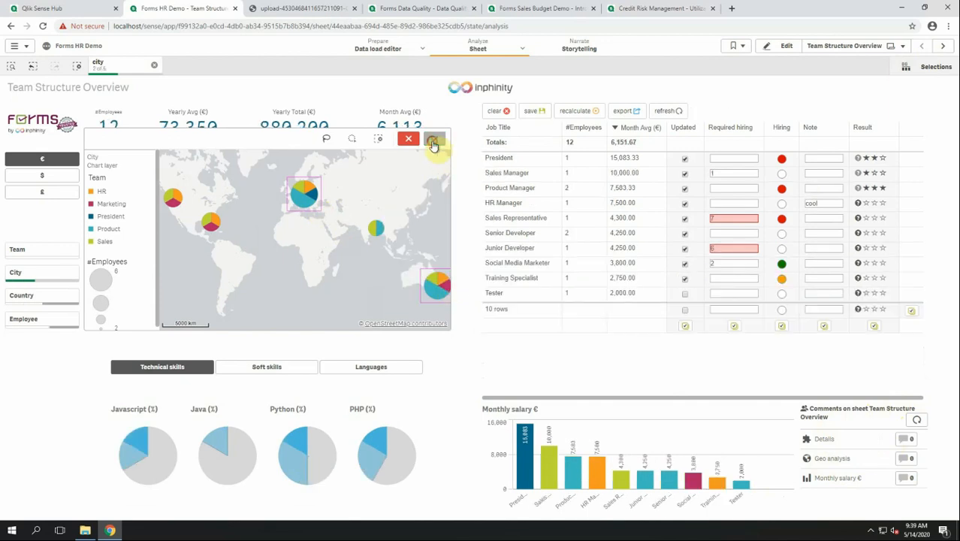
left_click(434, 139)
scroll(388, 189, "up", 2)
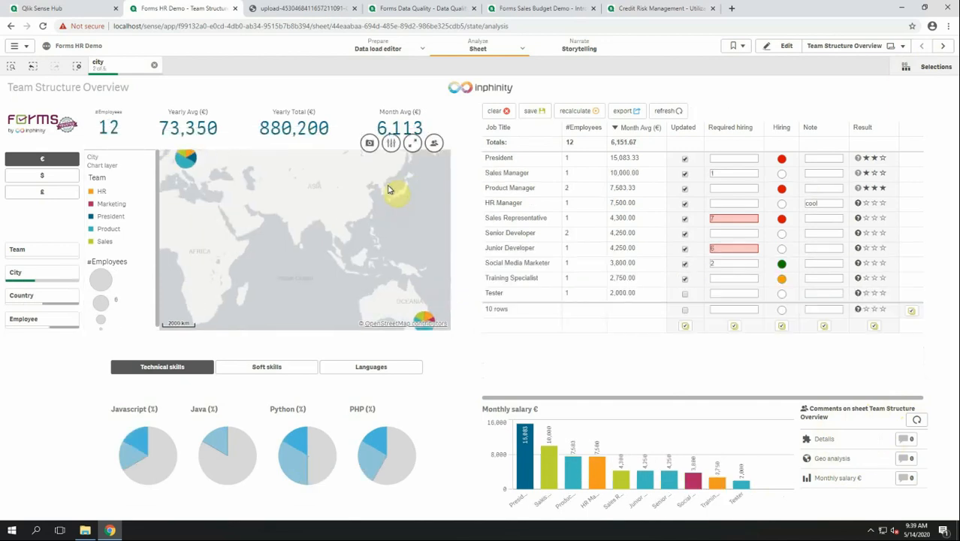
left_click(434, 143)
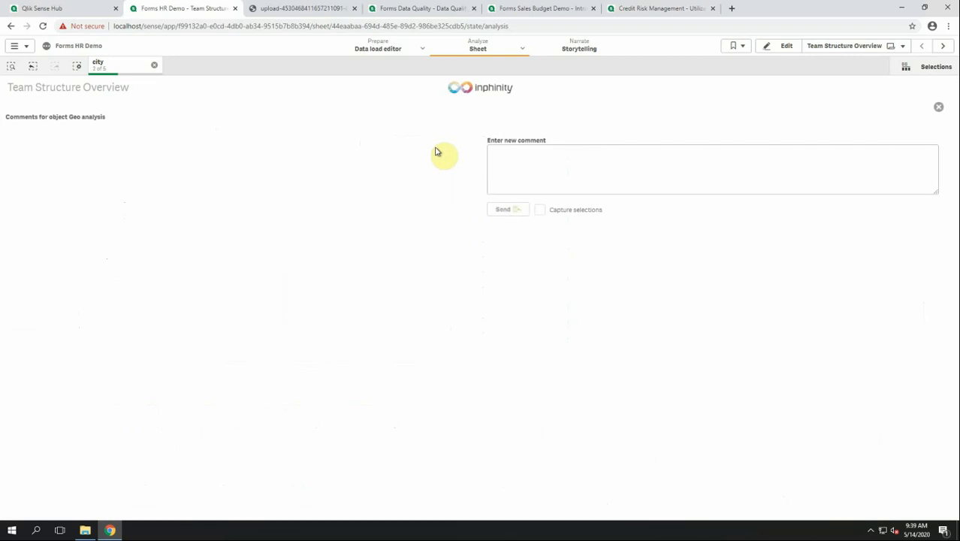
Add the comment 'We should hire a new sales person.' with current selections, then clear the city filter.
left_click(522, 156)
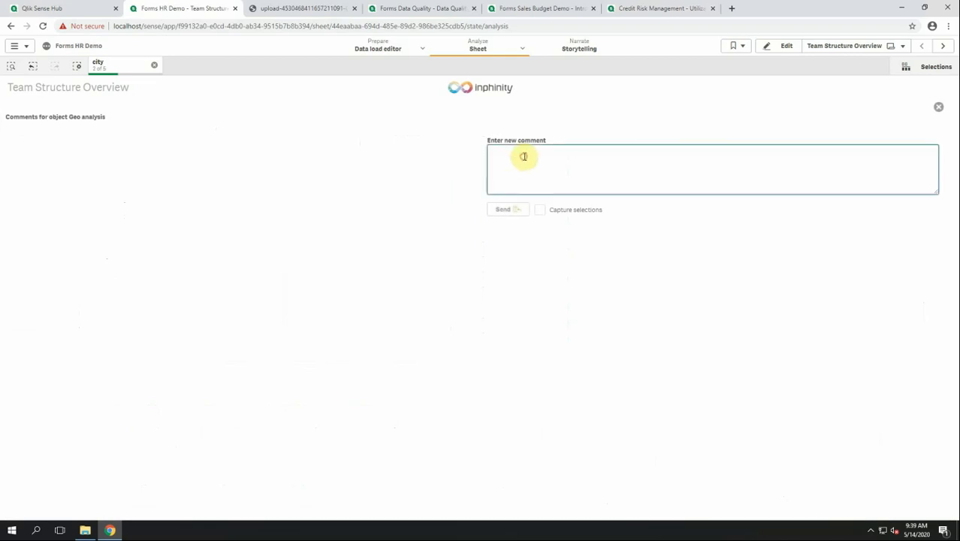
type("We")
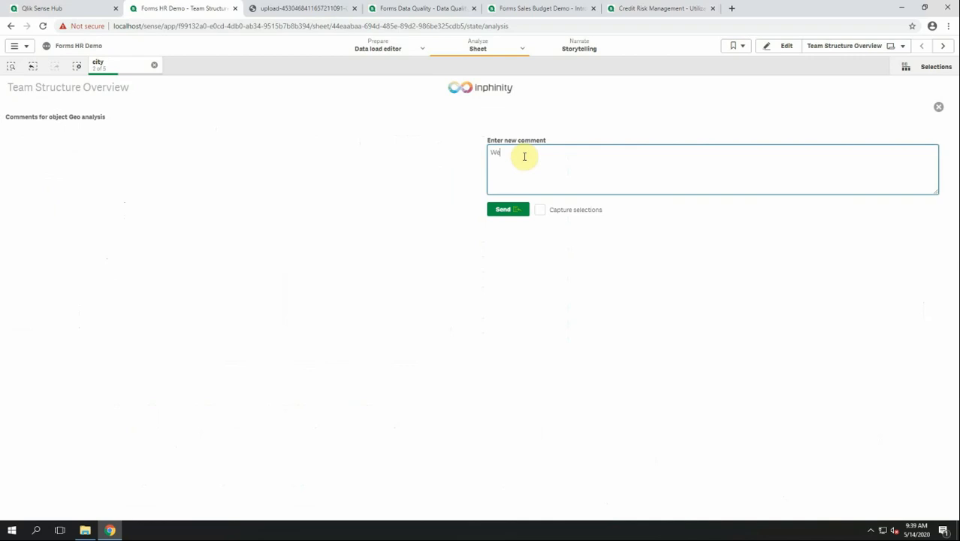
type(" should hire a new sales person.")
left_click(539, 210)
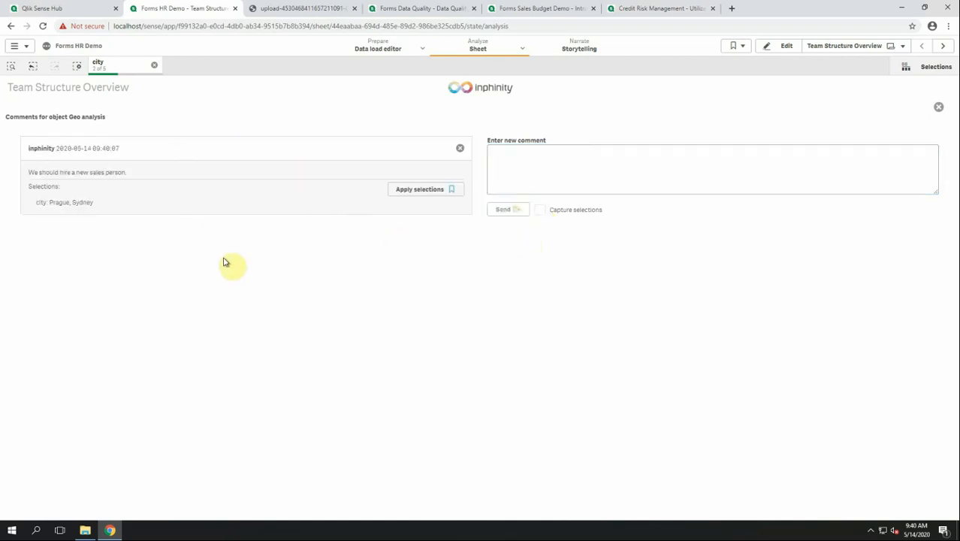
left_click(938, 107)
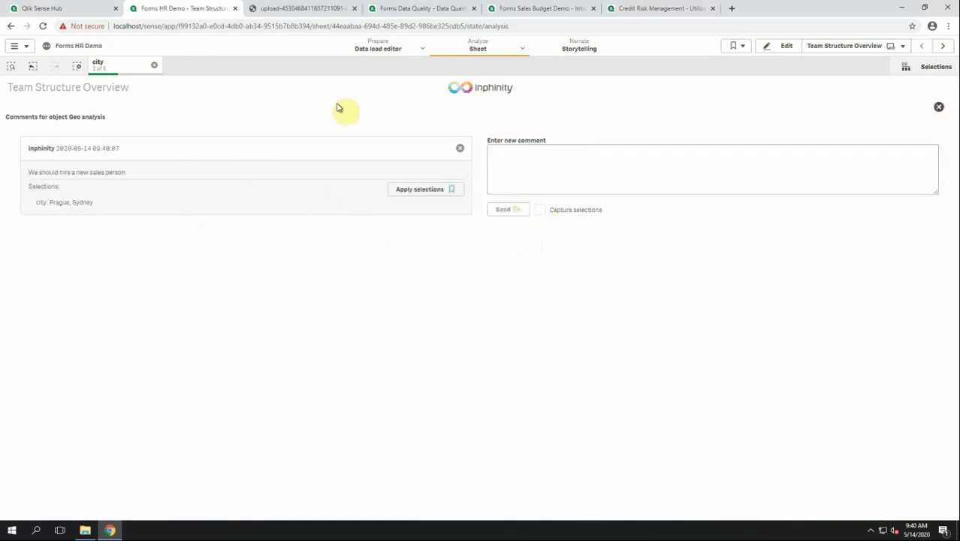
left_click(84, 72)
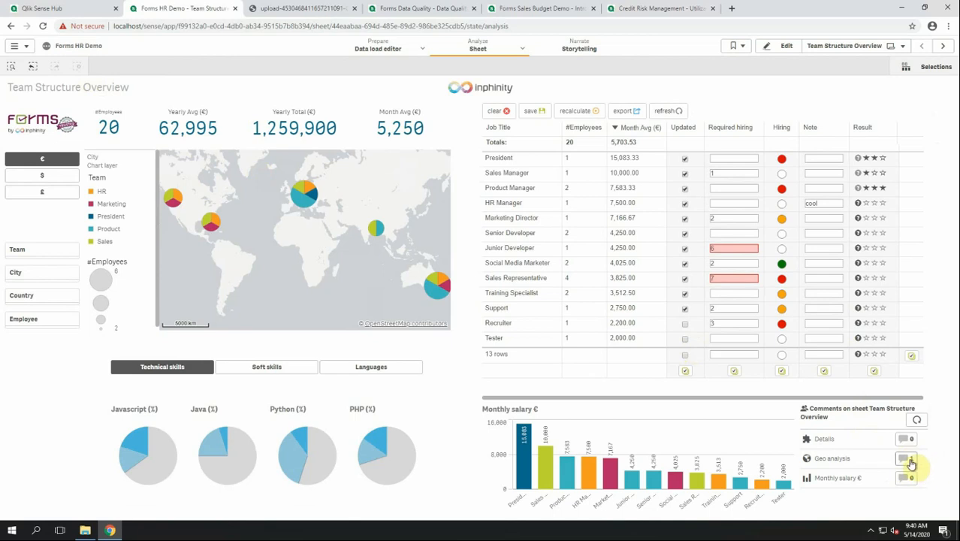
Reapply the comment's saved Prague and Sydney selections, clear them again, and close the upload tab.
left_click(907, 459)
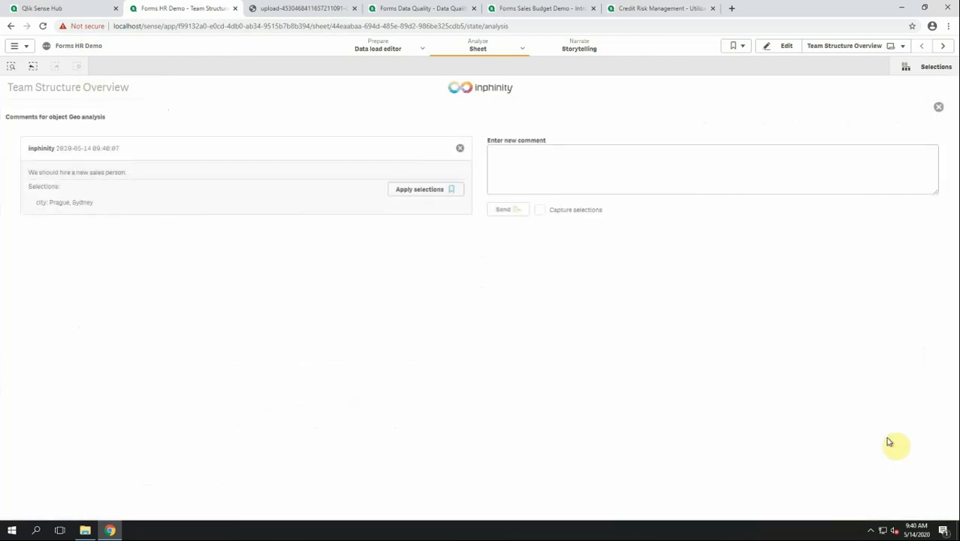
left_click(420, 190)
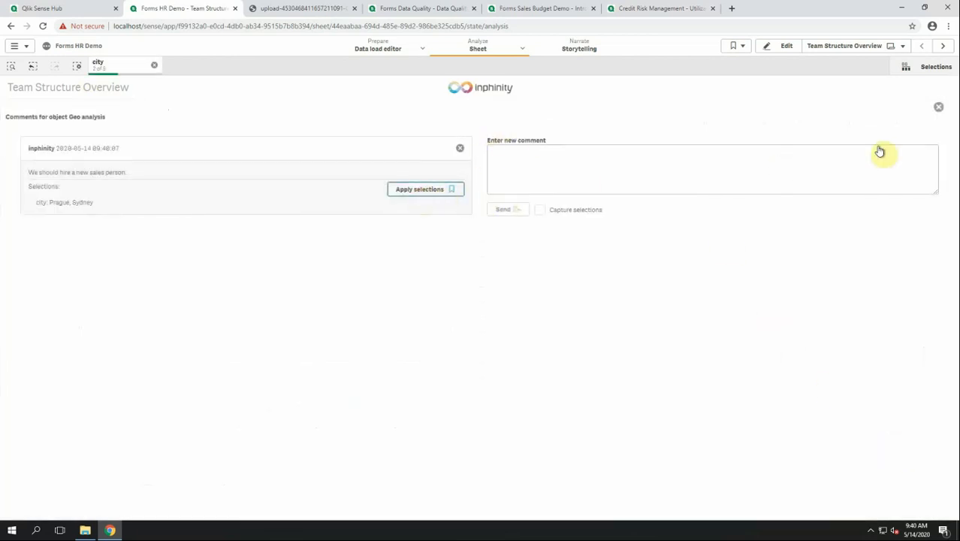
left_click(942, 107)
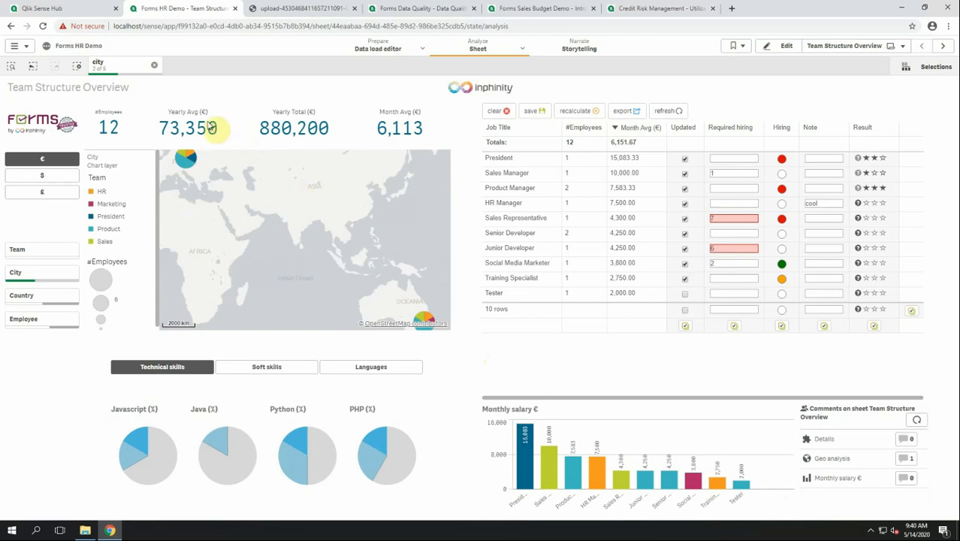
left_click(73, 68)
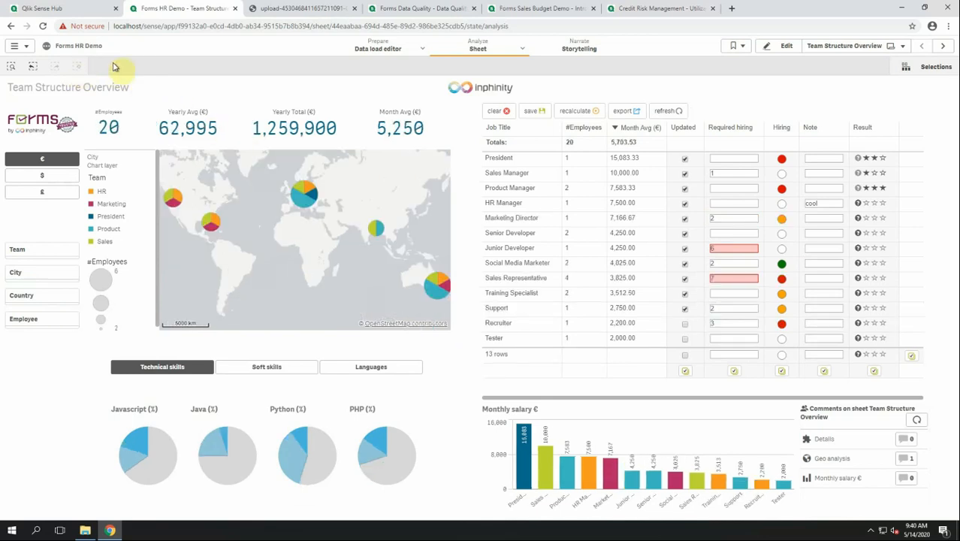
left_click(357, 8)
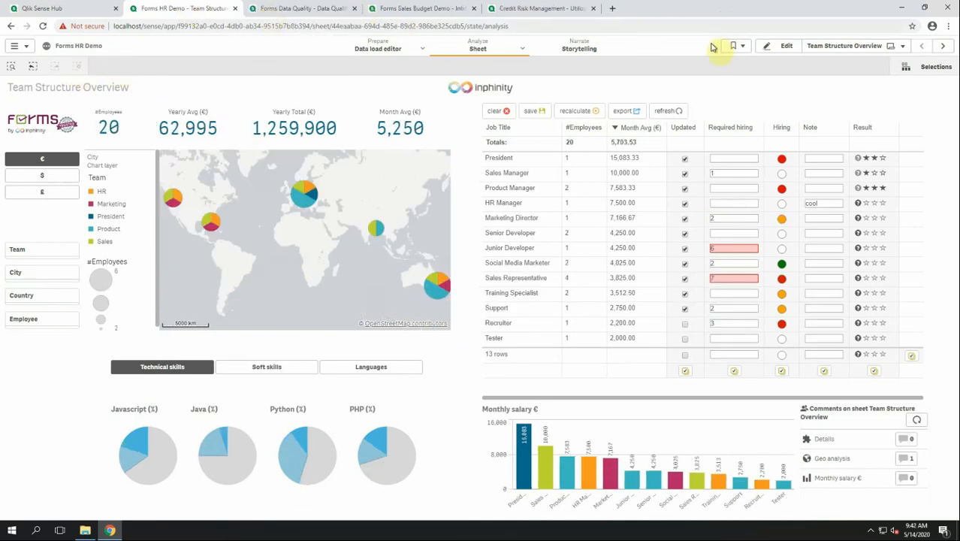
On the Hiring sheet, add a London candidate with English and German at Advanced, and recalculate.
left_click(864, 50)
left_click(603, 139)
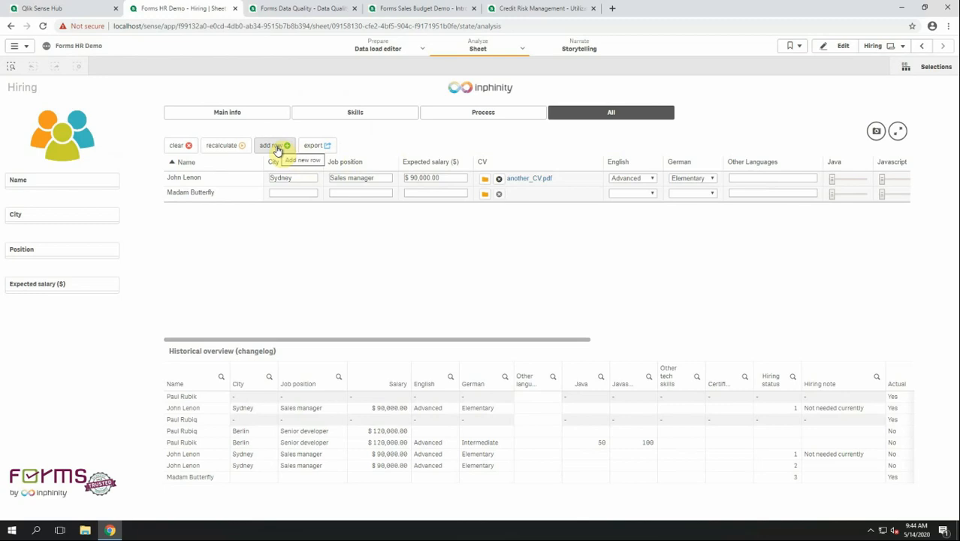
left_click(278, 147)
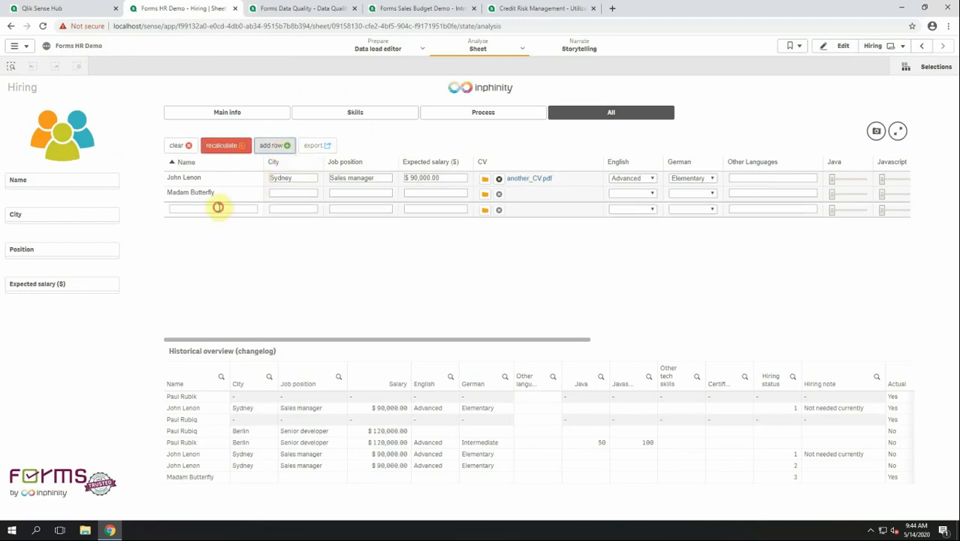
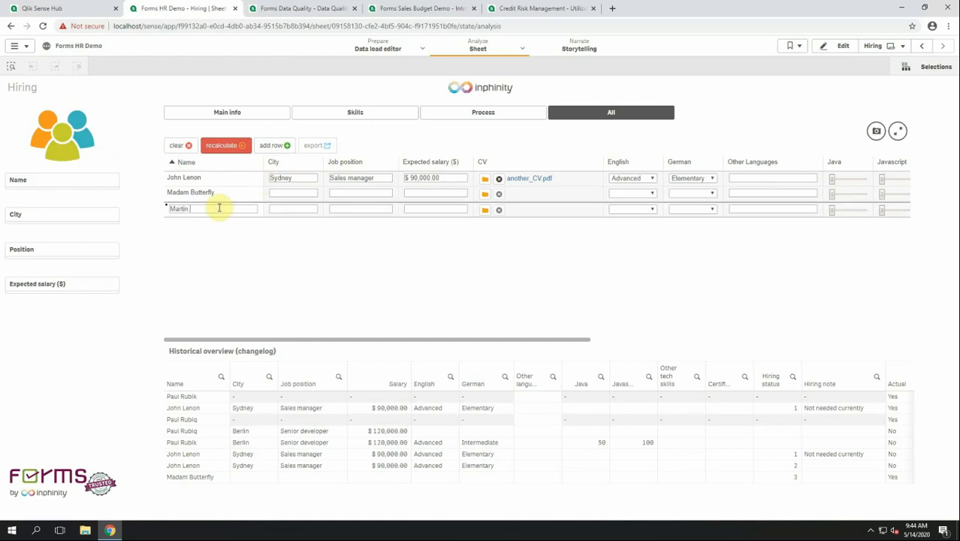
left_click(300, 209)
type("London")
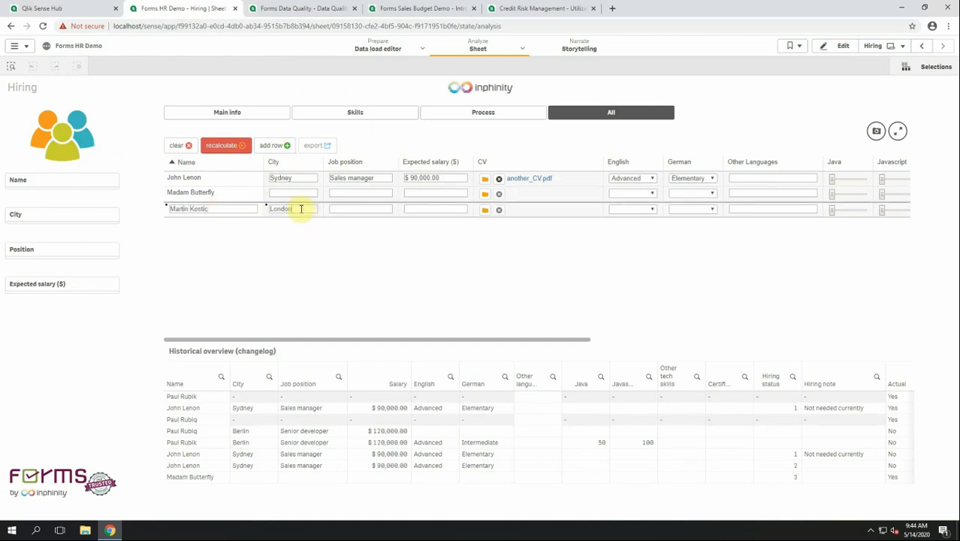
left_click(619, 210)
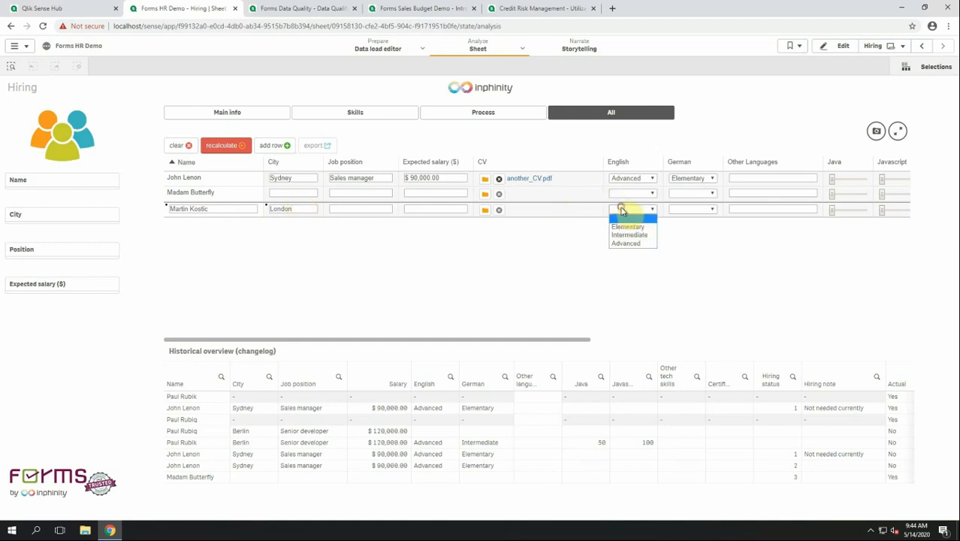
left_click(637, 245)
left_click(708, 217)
left_click(697, 244)
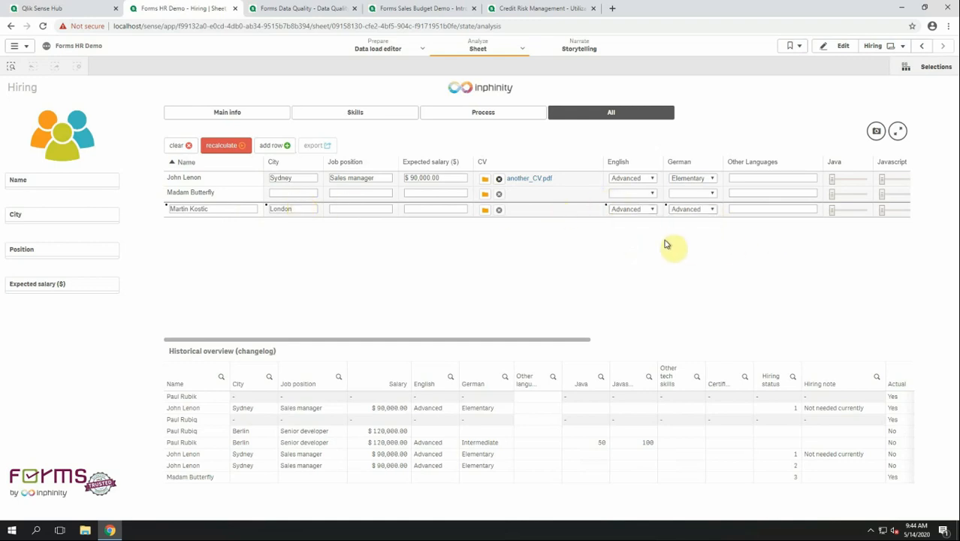
left_click(235, 145)
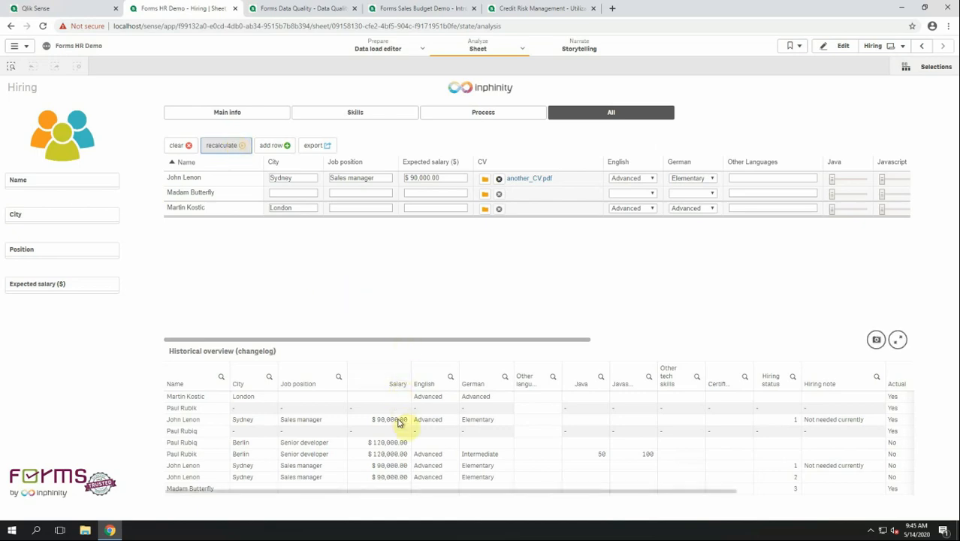
Scroll across the changelog table of candidate edits, then move to the Forms Data Quality app.
left_click_drag(390, 492, 699, 496)
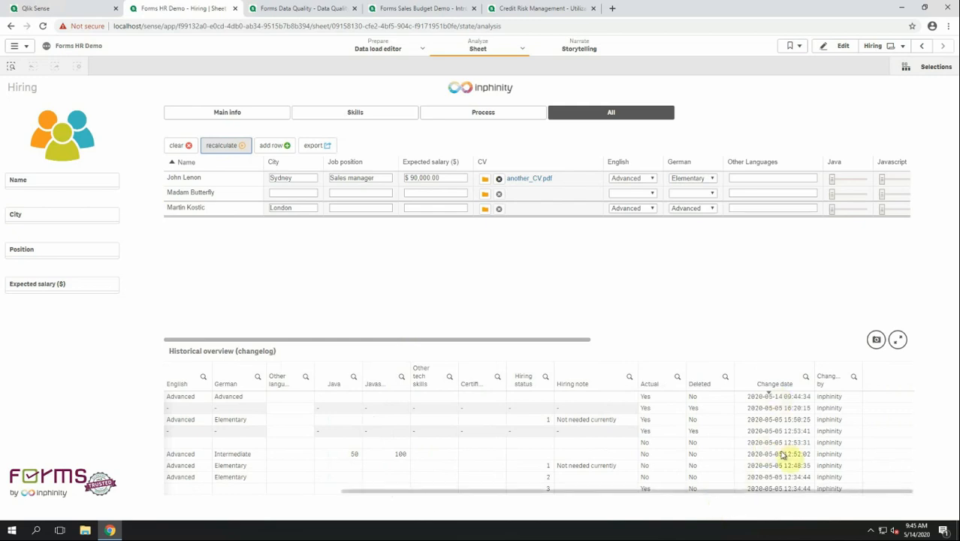
left_click(832, 492)
left_click_drag(833, 492, 570, 500)
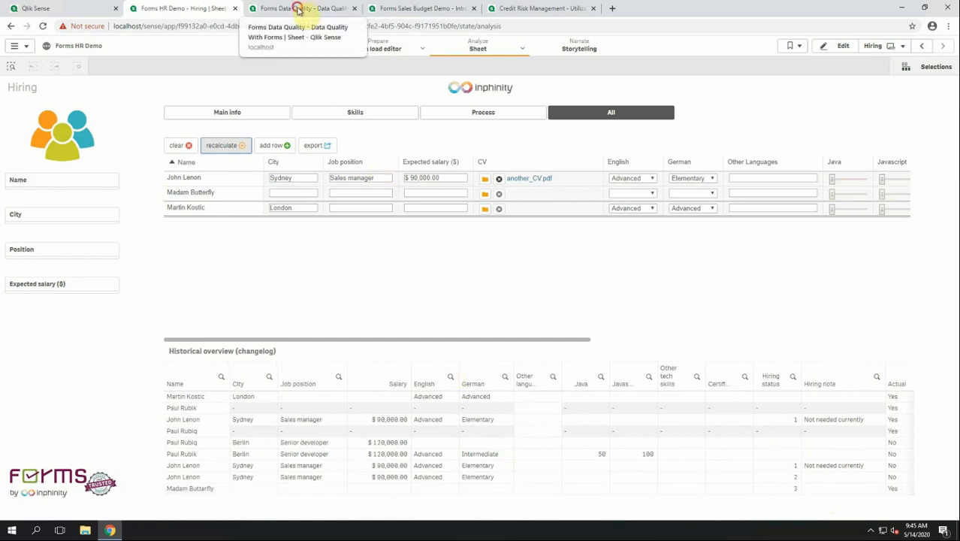
left_click(297, 9)
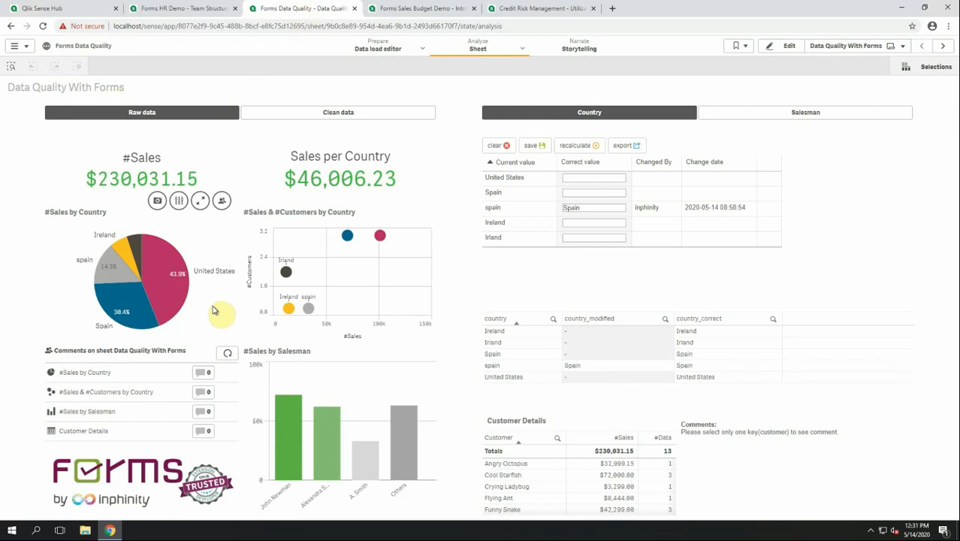
Select the Spain slice in the #Sales by Country pie chart.
mouse_move(136, 315)
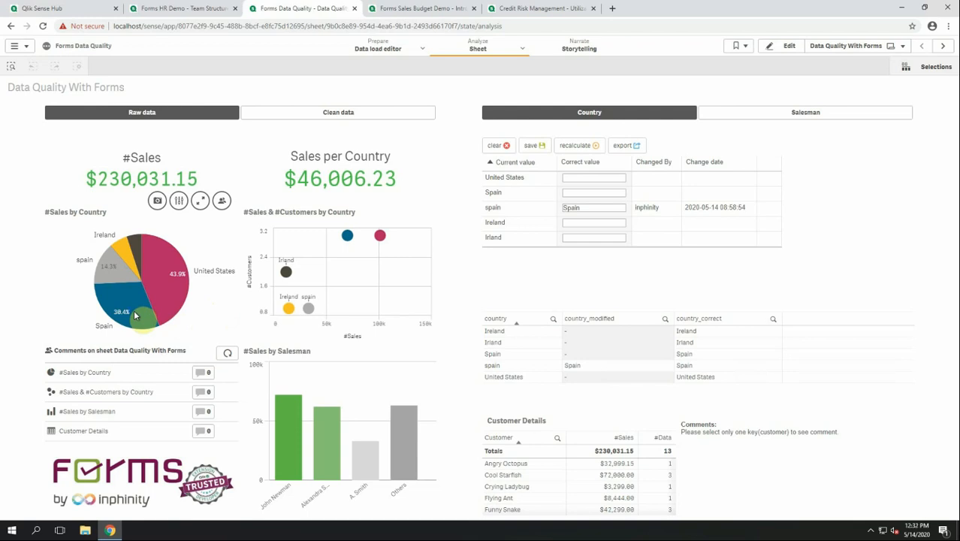
right_click(135, 316)
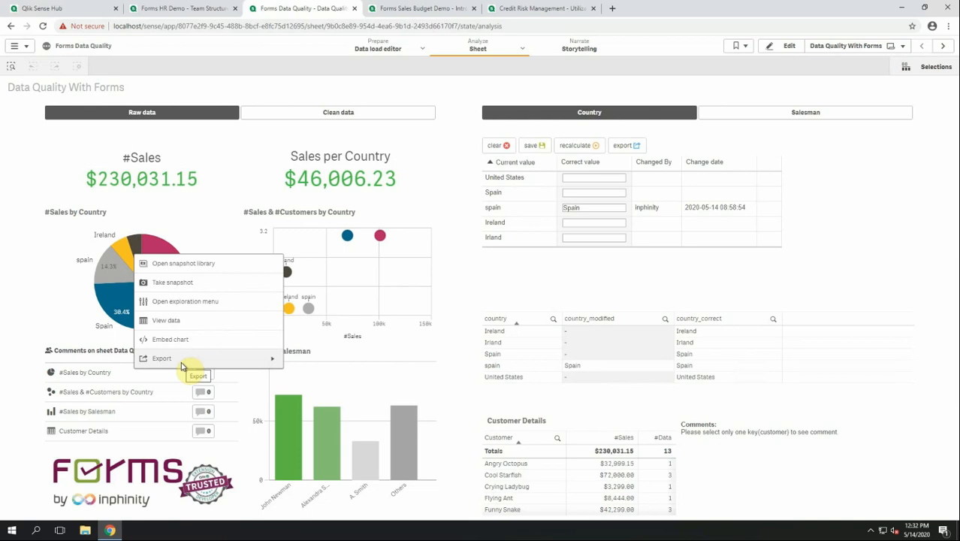
left_click(51, 322)
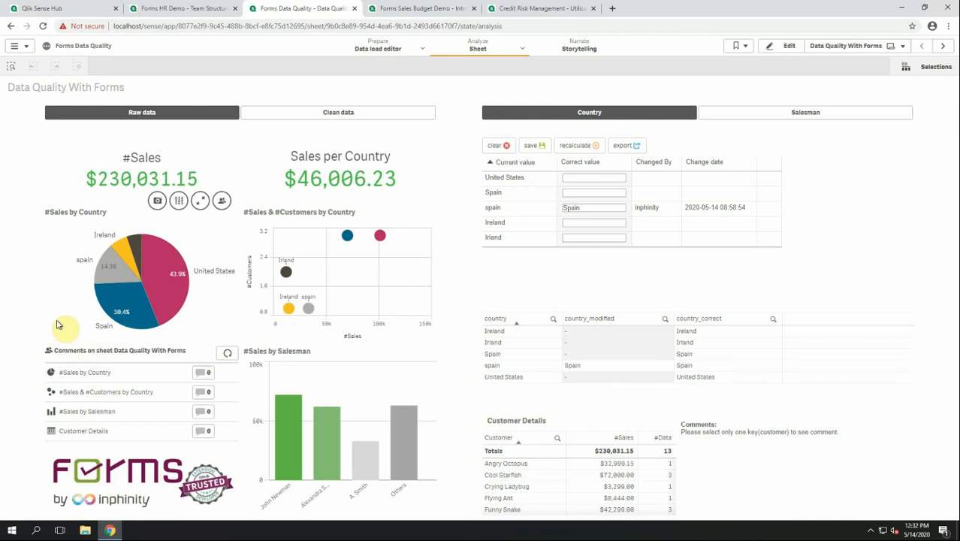
left_click(119, 309)
Confirm Spain and post 'I think the number is higher' on #Sales by Country, capturing selections.
left_click(222, 196)
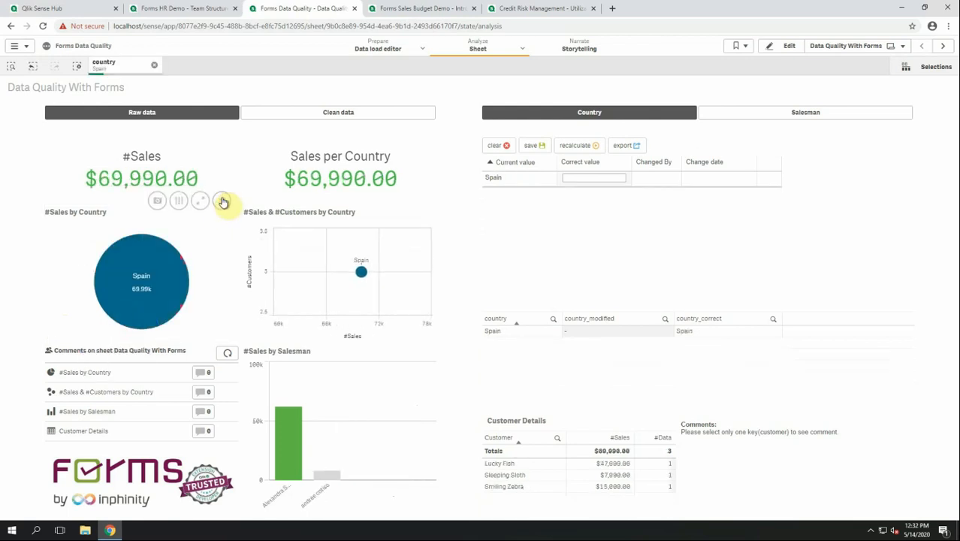
left_click(222, 201)
left_click(602, 159)
type("I think the")
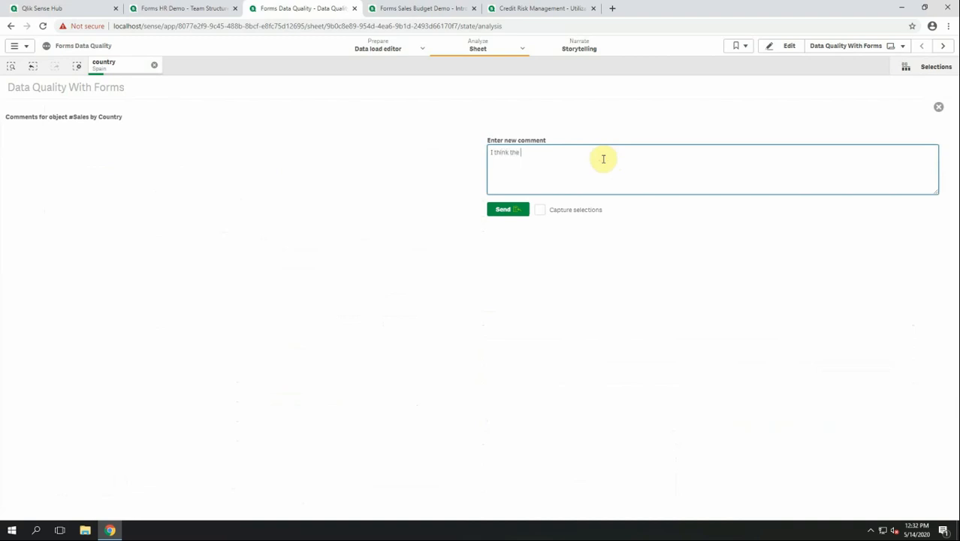
type(" number is higher")
left_click(565, 214)
left_click(518, 210)
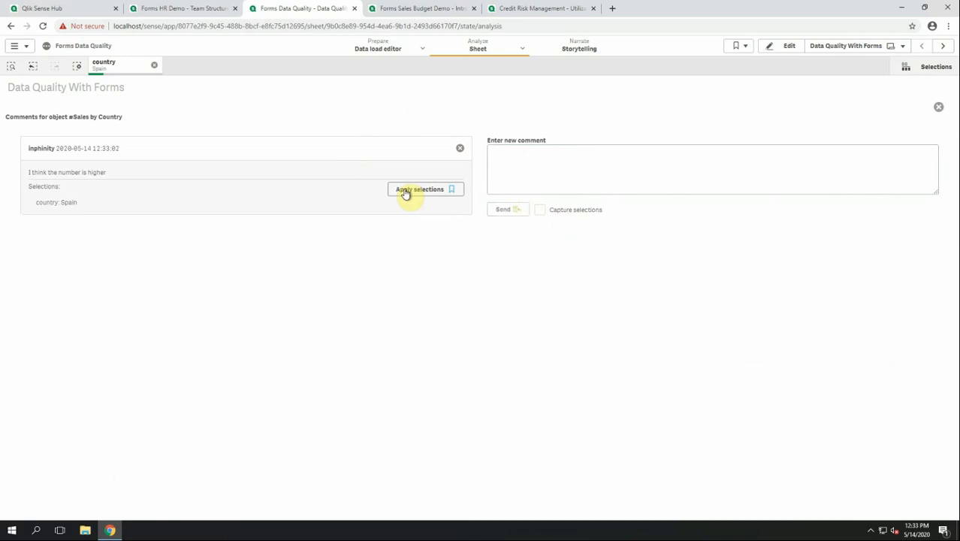
left_click(938, 107)
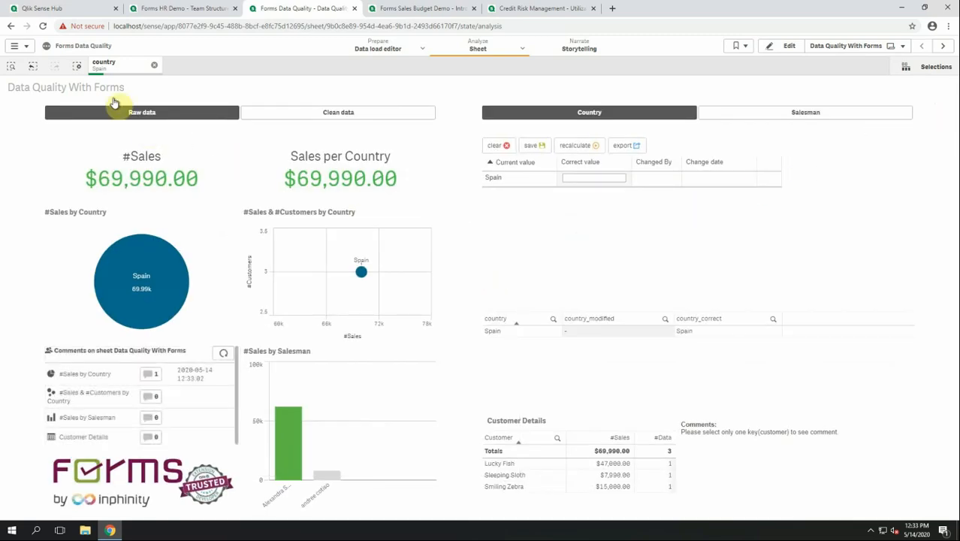
Clear the Spain selection and save Ireland as the correct value for the Irland row.
left_click(79, 66)
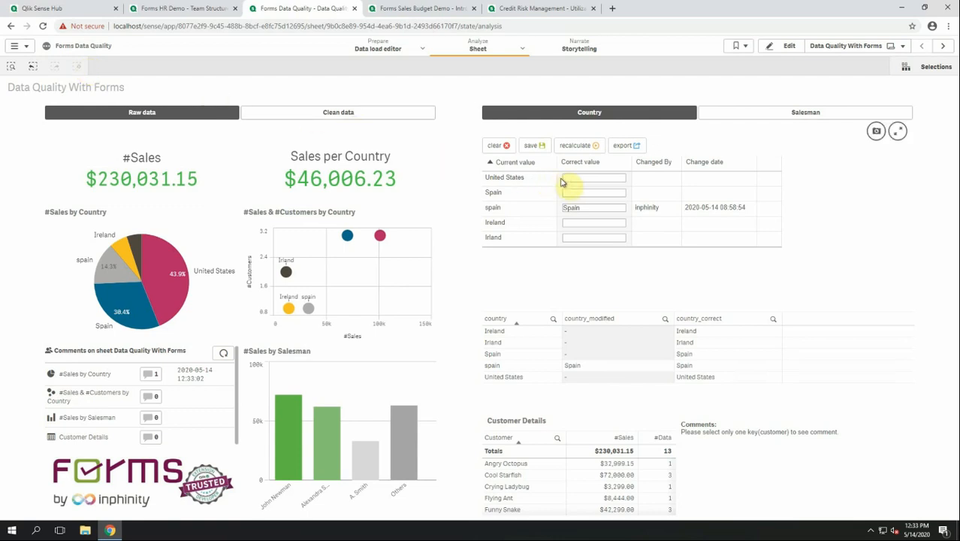
left_click(571, 237)
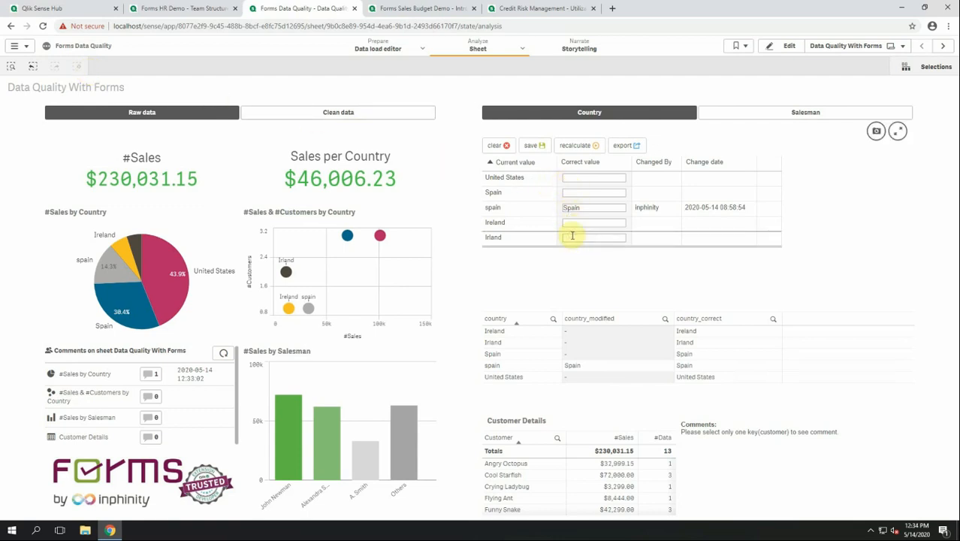
type("Ire")
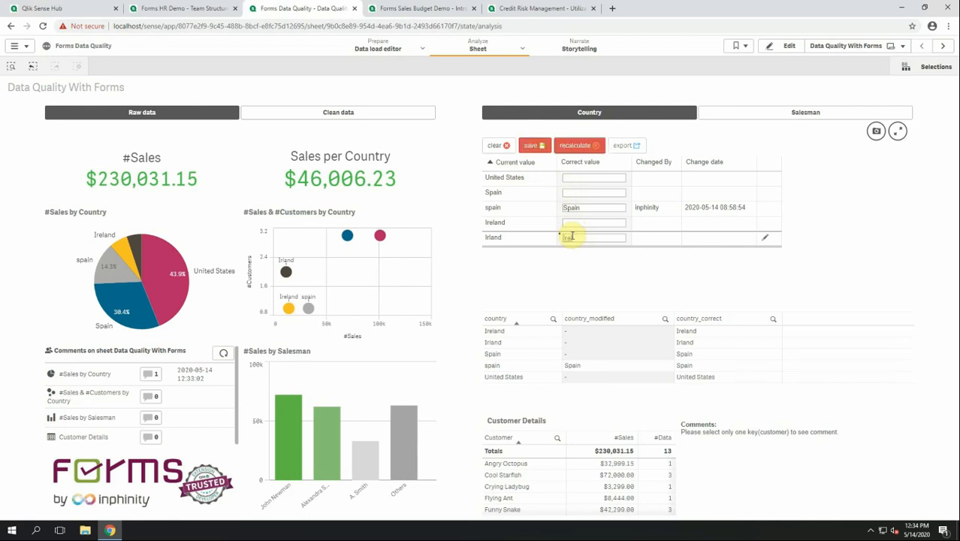
type("land")
left_click(530, 145)
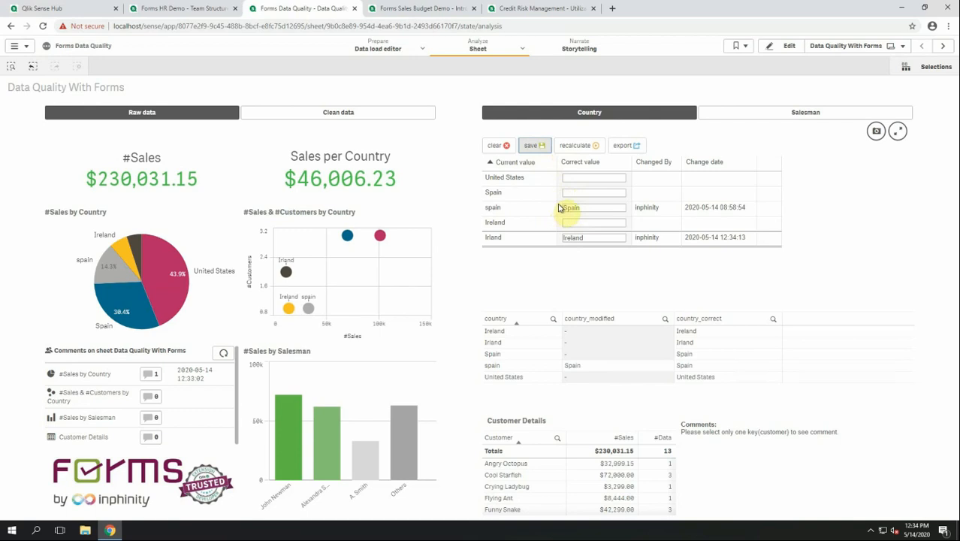
Save the abbreviated salesman's full corrected name, recalculate, then switch the form back to Country.
left_click(784, 120)
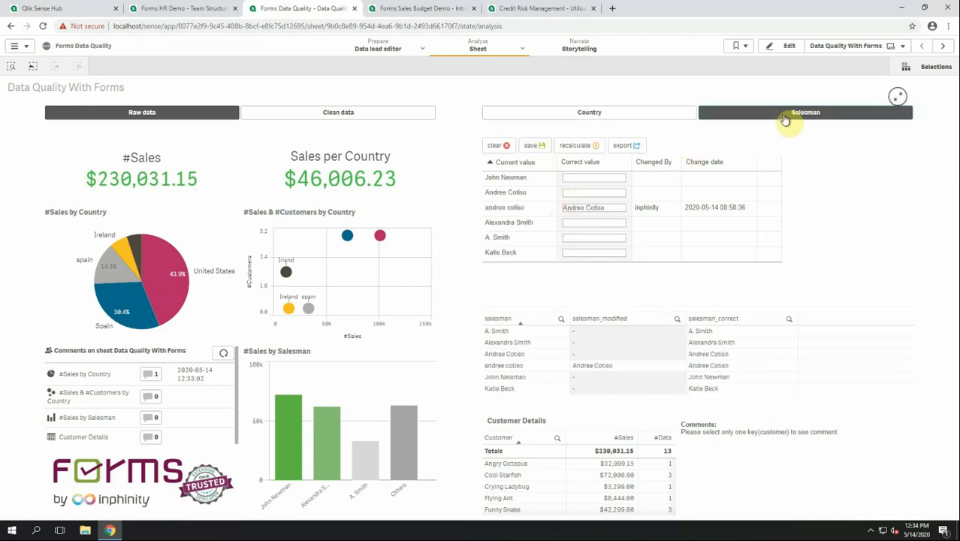
left_click(585, 239)
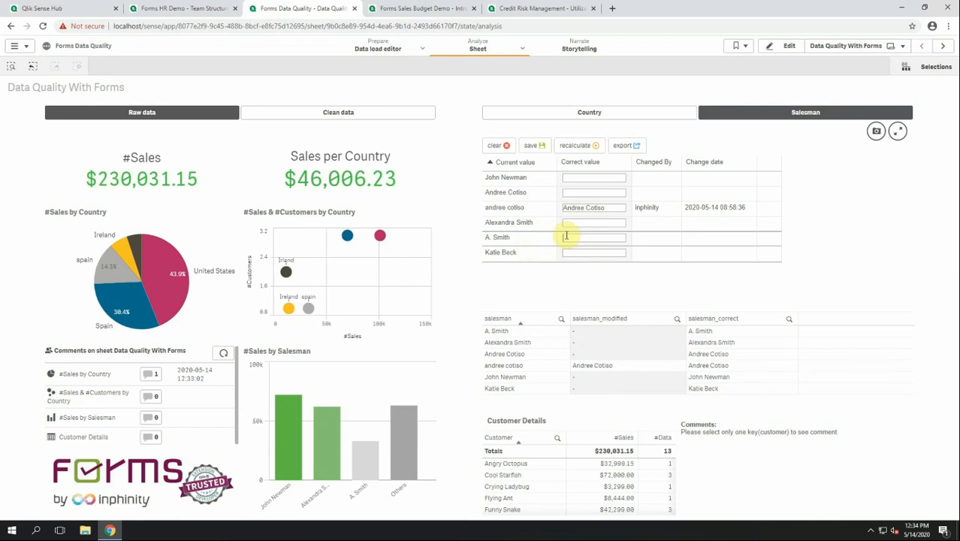
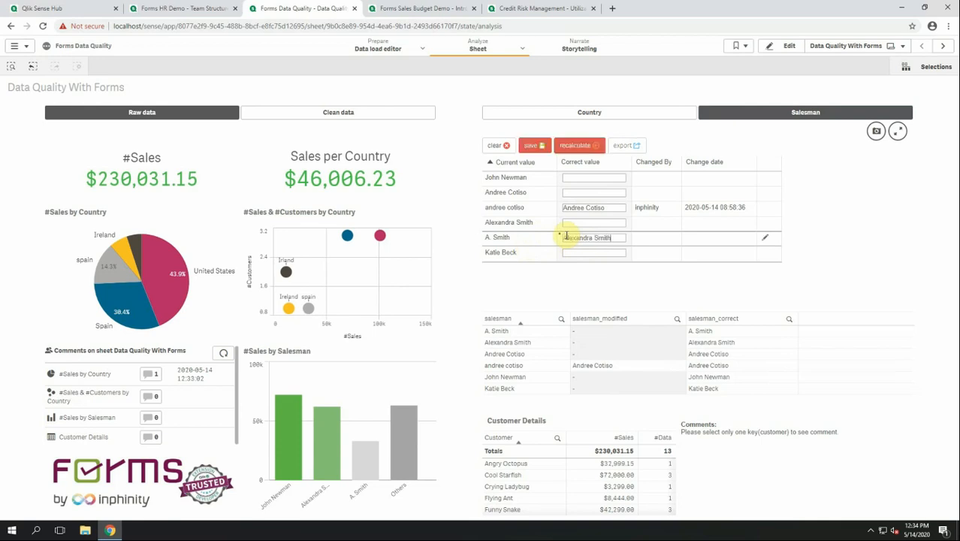
left_click(541, 149)
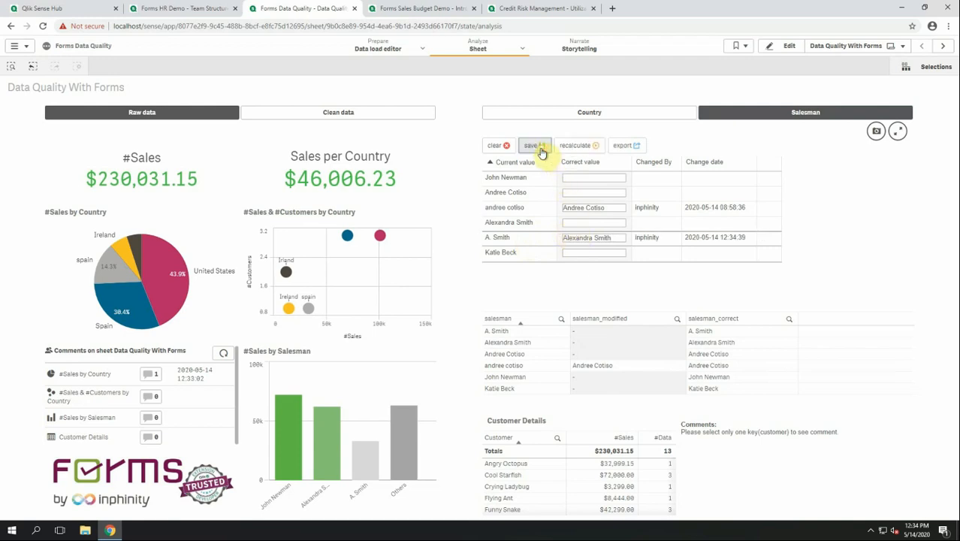
left_click(575, 148)
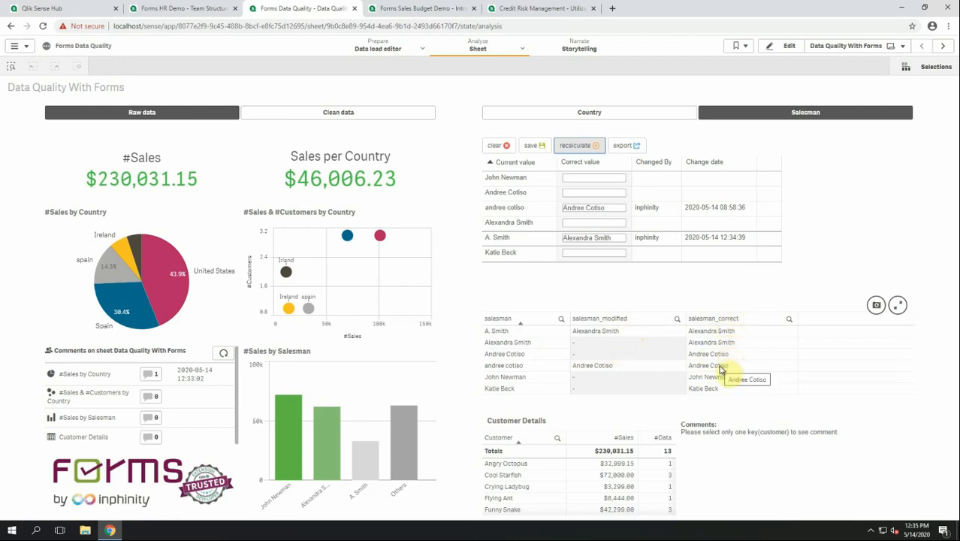
left_click(618, 114)
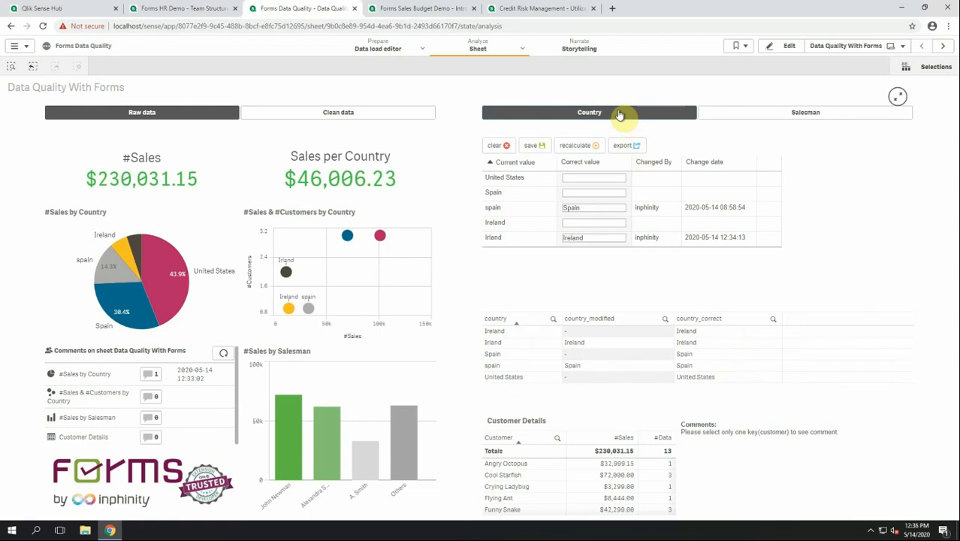
Compare Clean and Raw data charts, ending on Clean data with Sales per Country $76,677.05.
left_click(352, 117)
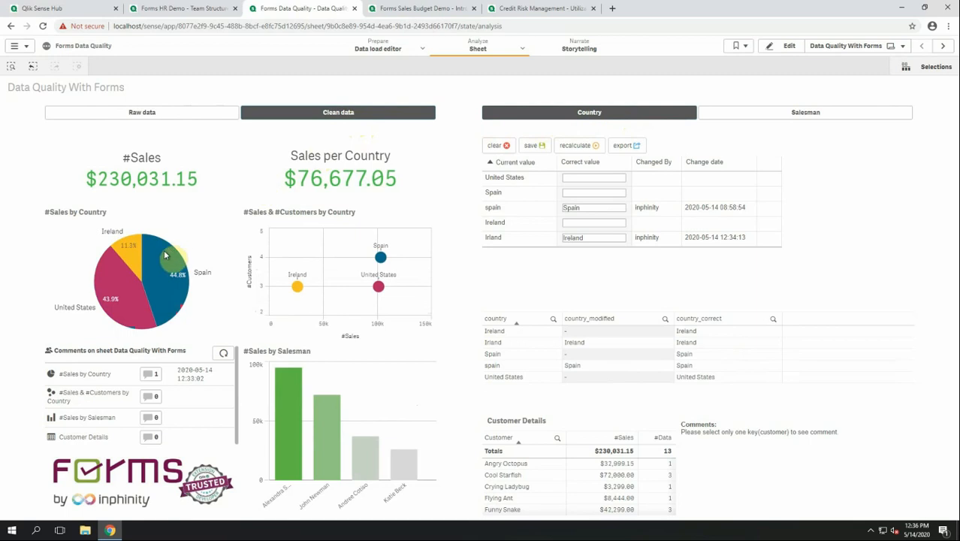
mouse_move(173, 284)
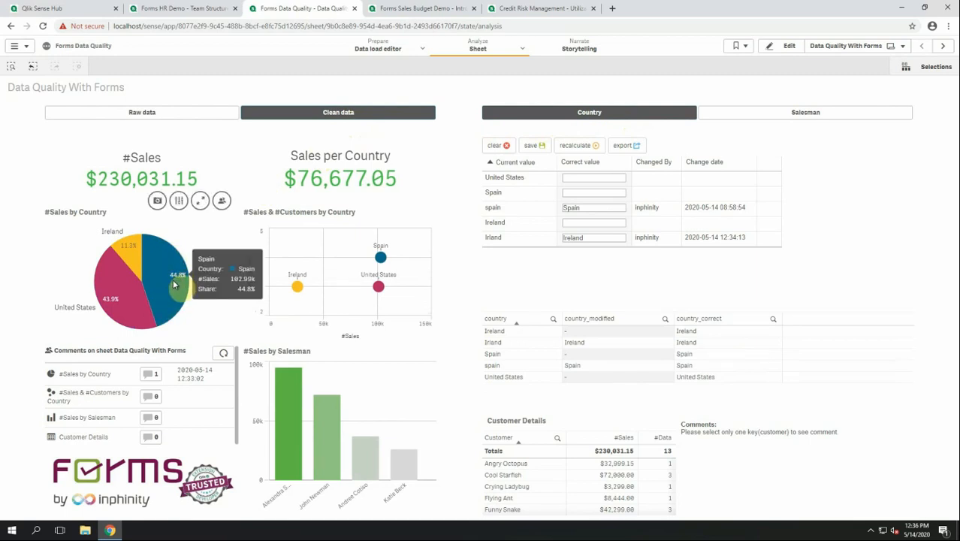
left_click(186, 121)
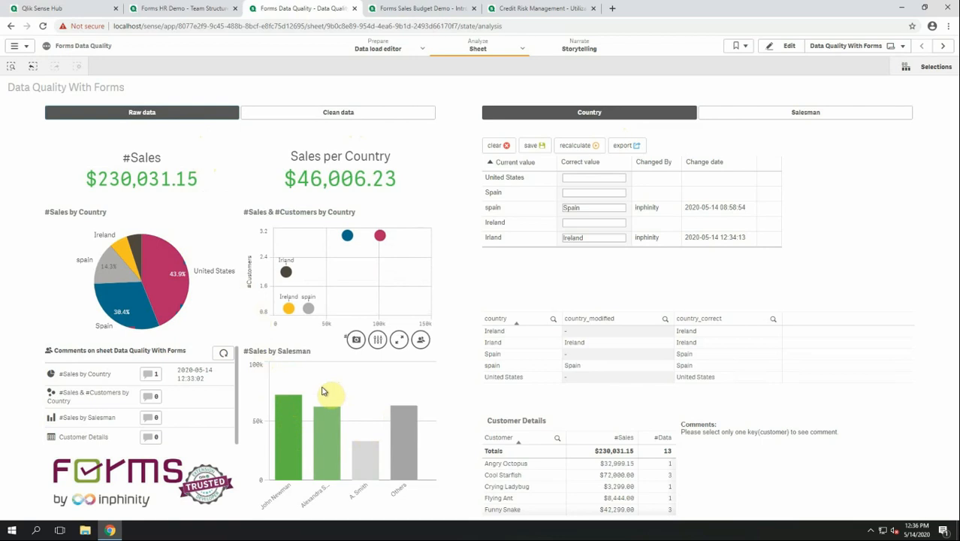
left_click(377, 116)
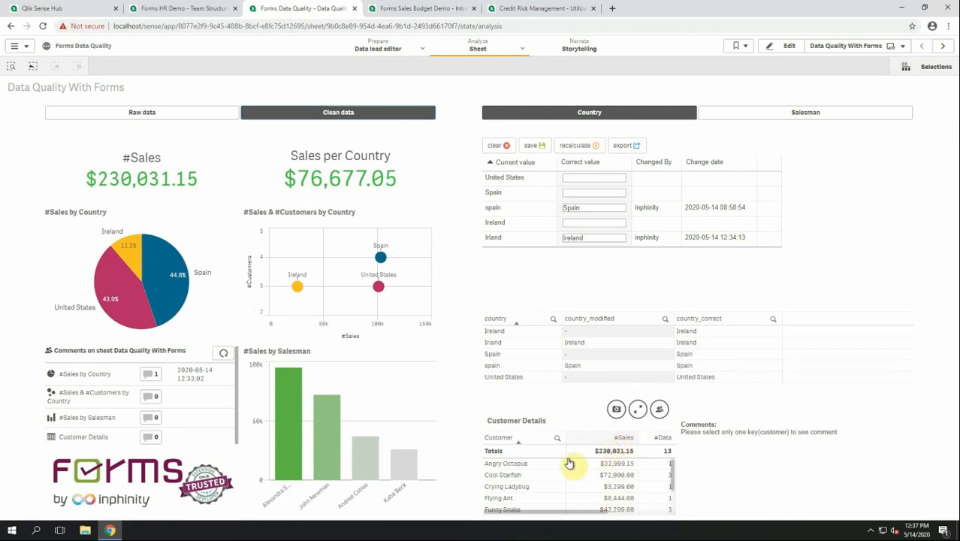
Select customer Angry Octopus in Customer Details to read its comment 'It should be 23k.'.
left_click(544, 464)
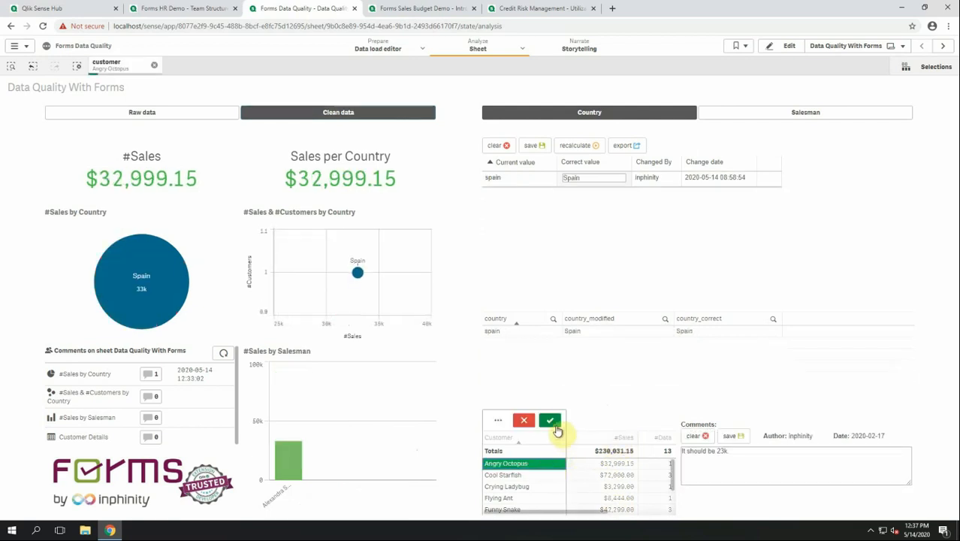
left_click(550, 421)
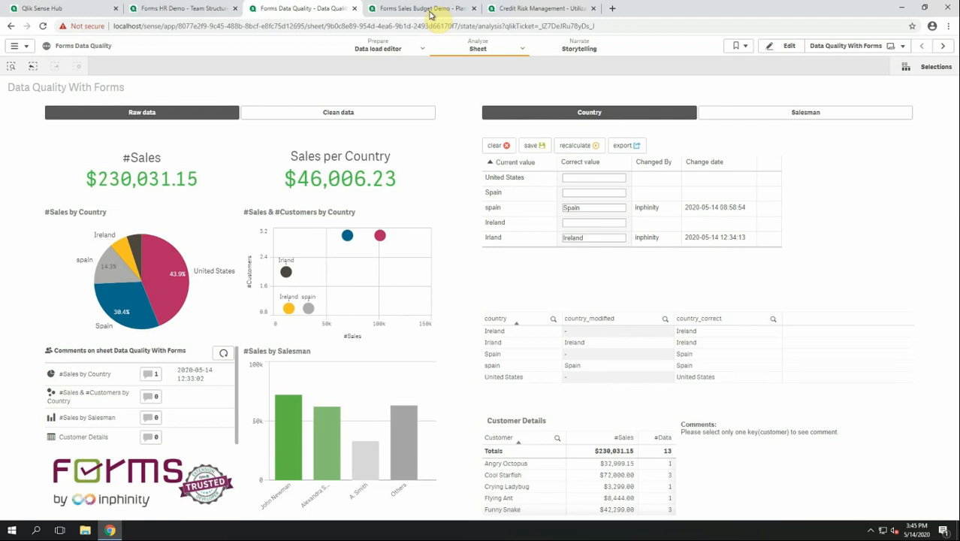
Open the Forms Sales Budget Demo and enter the plan in the Director role.
left_click(423, 9)
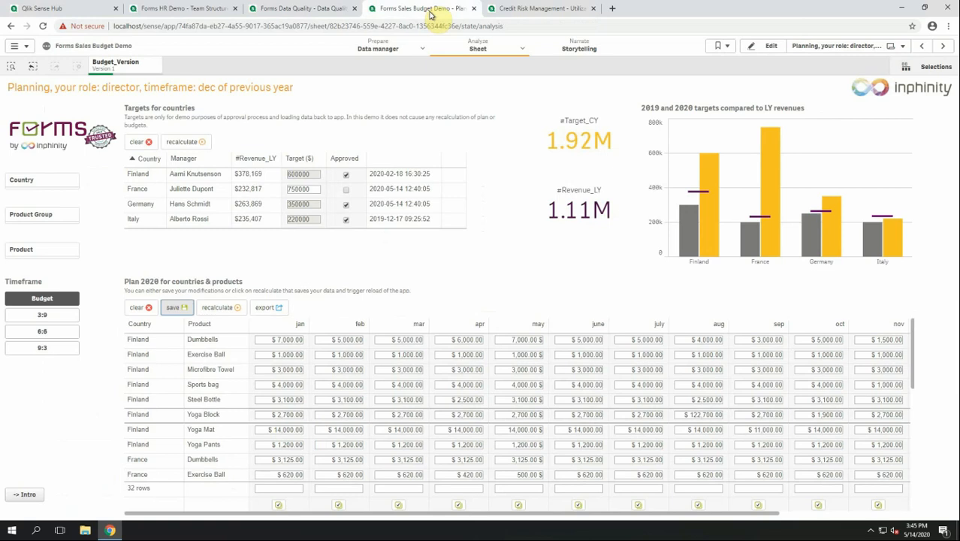
left_click(30, 495)
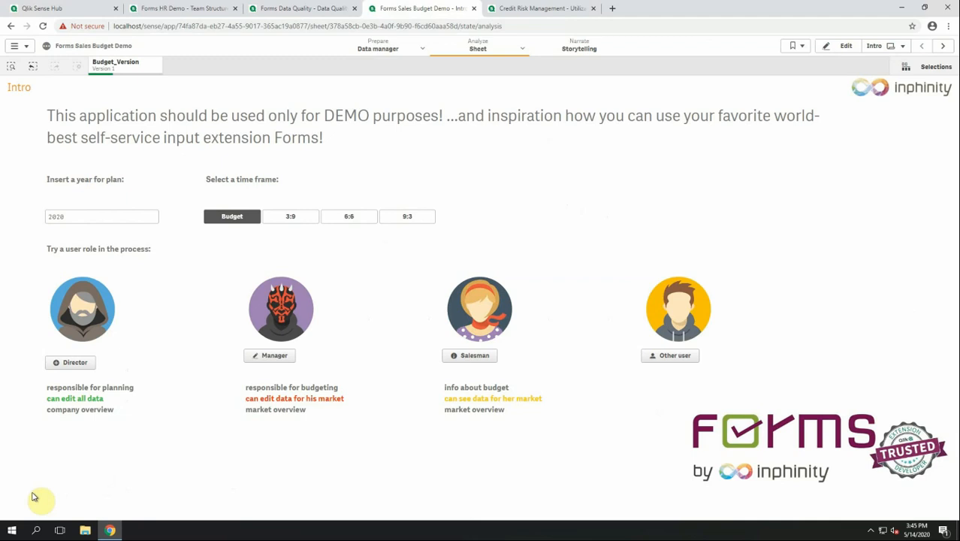
left_click(70, 364)
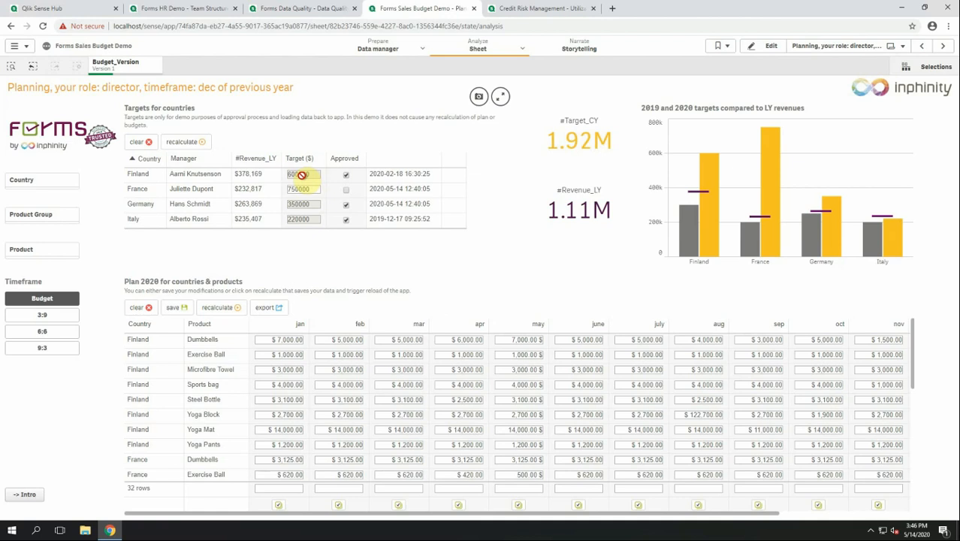
Set Finland Exercise Ball's February plan to 11,000, save it, and return to Intro.
left_click(339, 354)
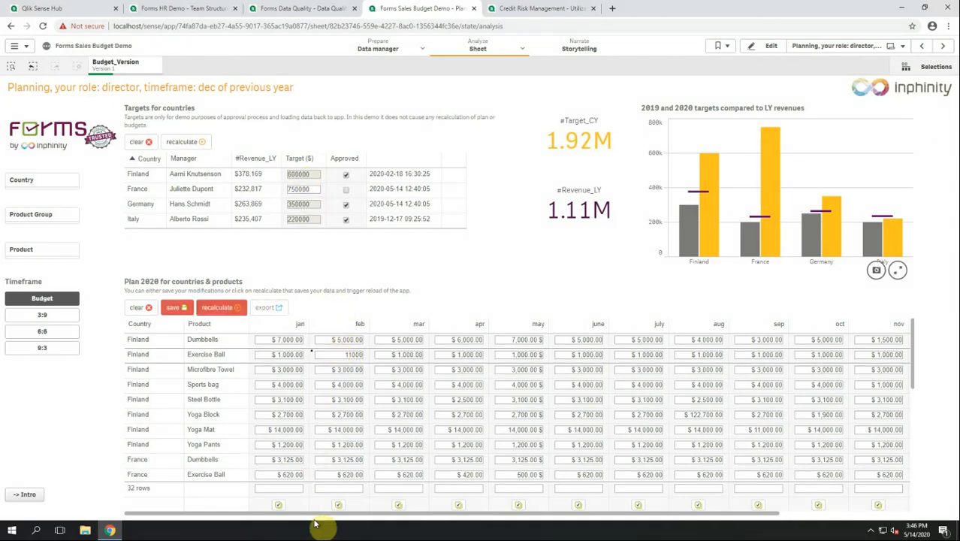
left_click_drag(321, 514, 505, 504)
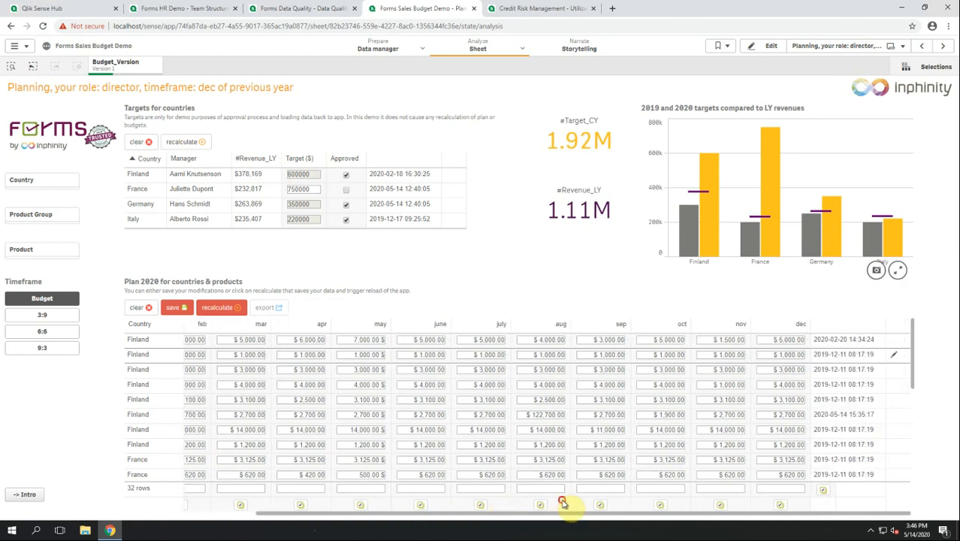
left_click(178, 311)
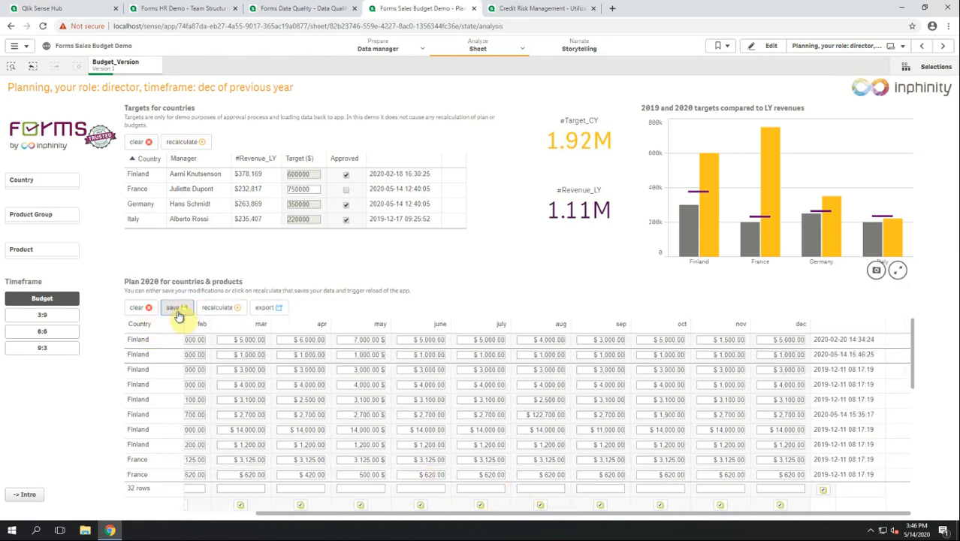
left_click_drag(271, 513, 191, 530)
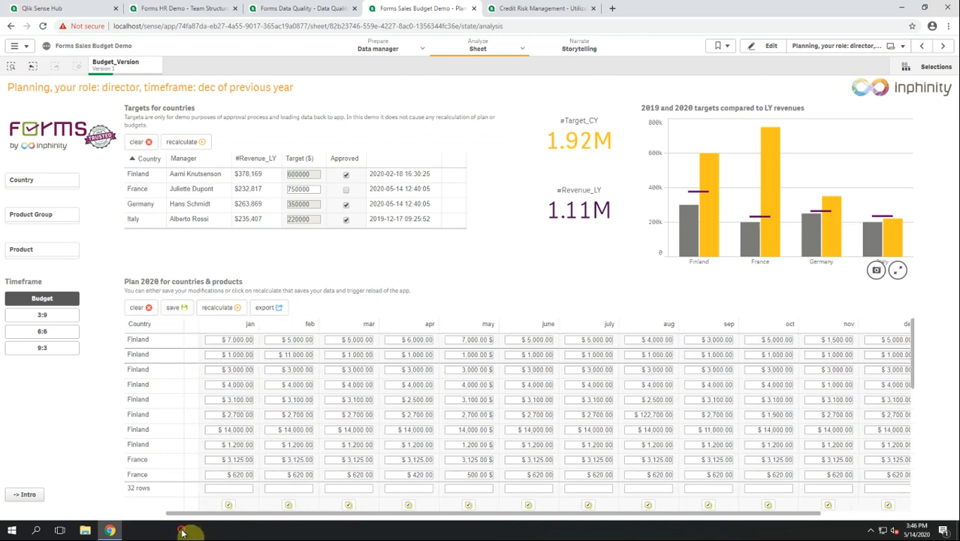
left_click(28, 494)
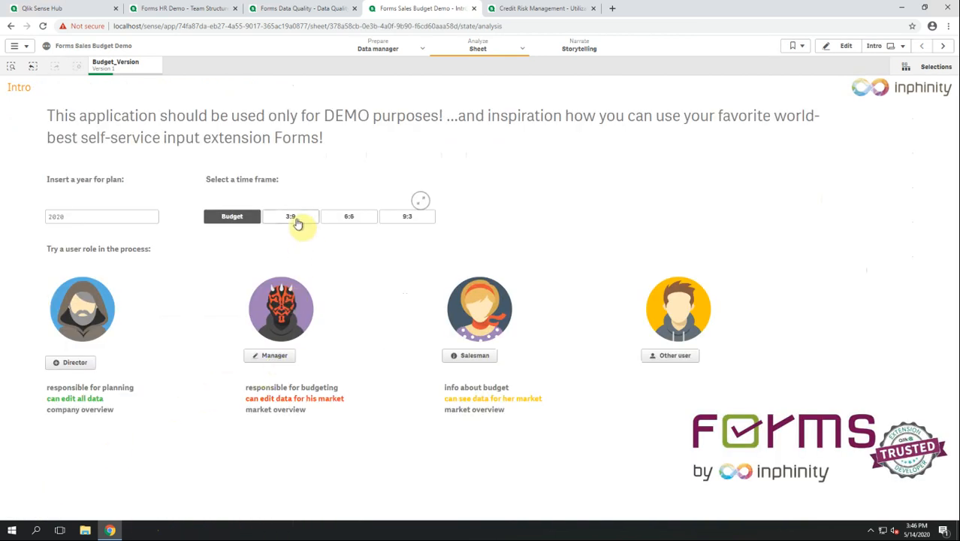
Open the plan as Manager in the 3:9 timeframe, filtered to Version 2.
left_click(297, 222)
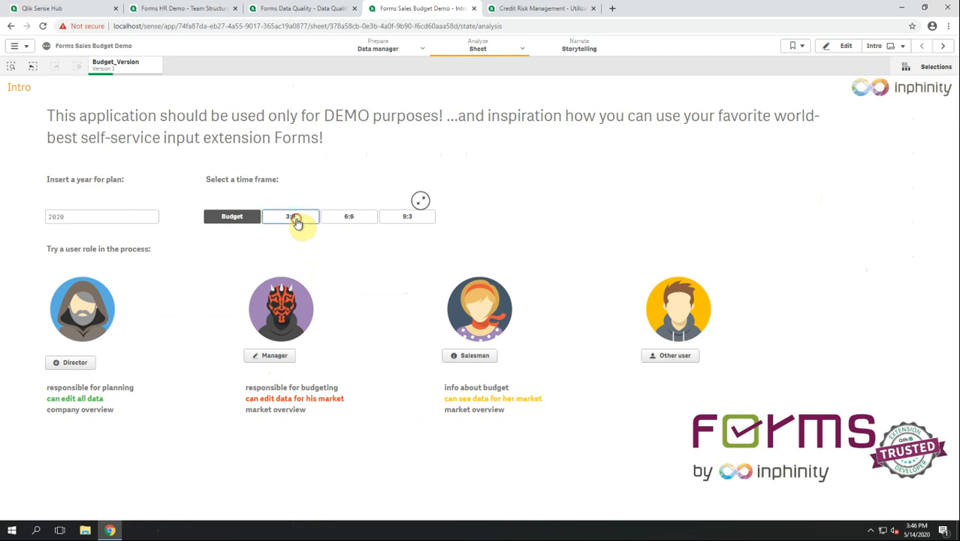
left_click(272, 359)
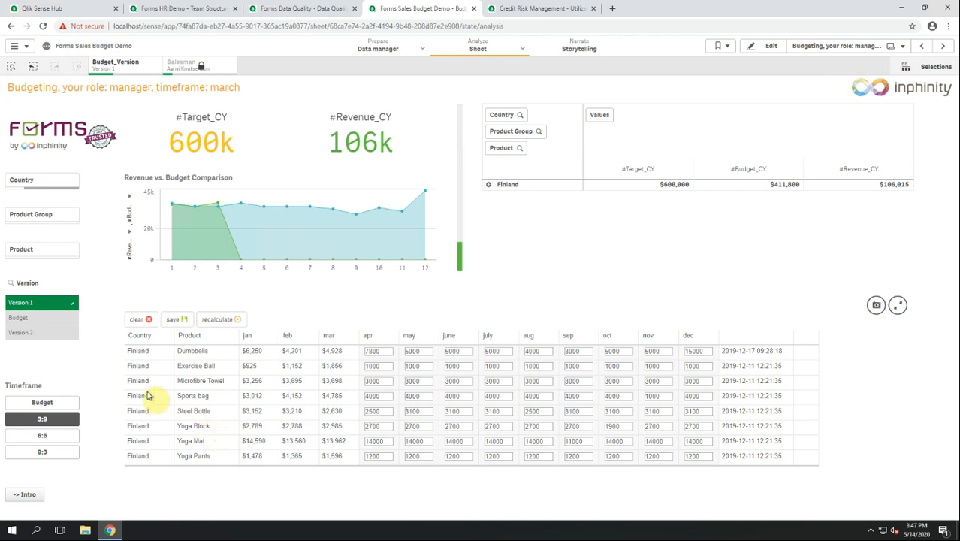
left_click(39, 334)
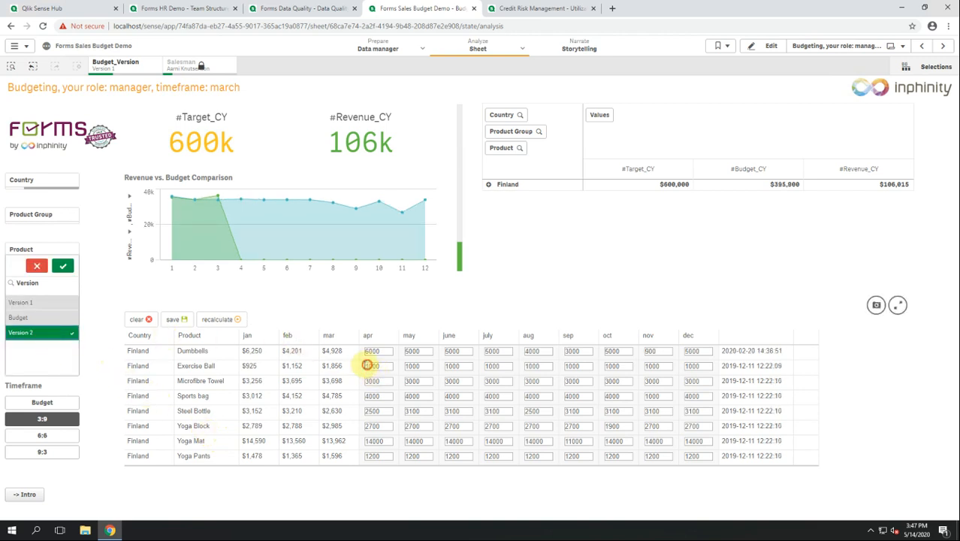
Save 7000 as Exercise Ball's April budget, then switch to the 6:6 timeframe.
left_click_drag(369, 365, 362, 366)
type("7")
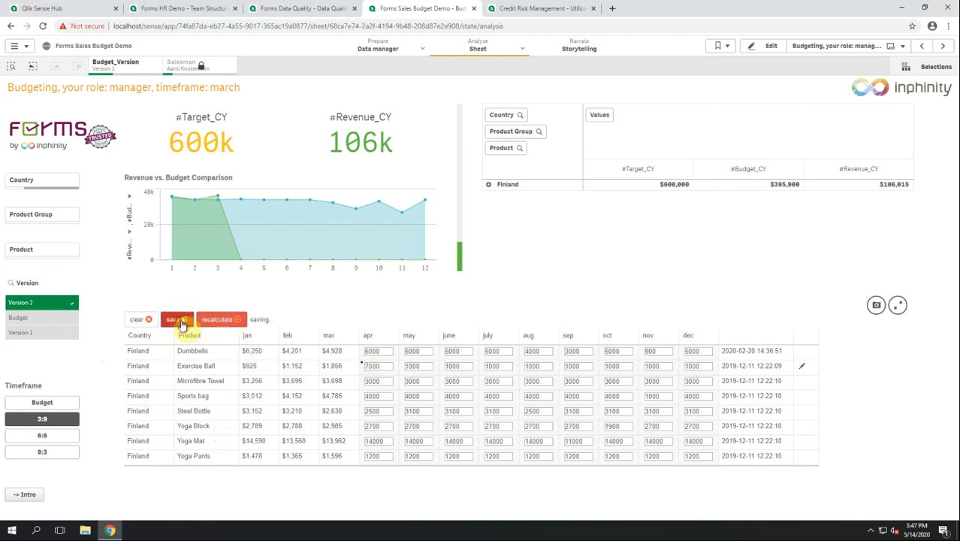
left_click(176, 321)
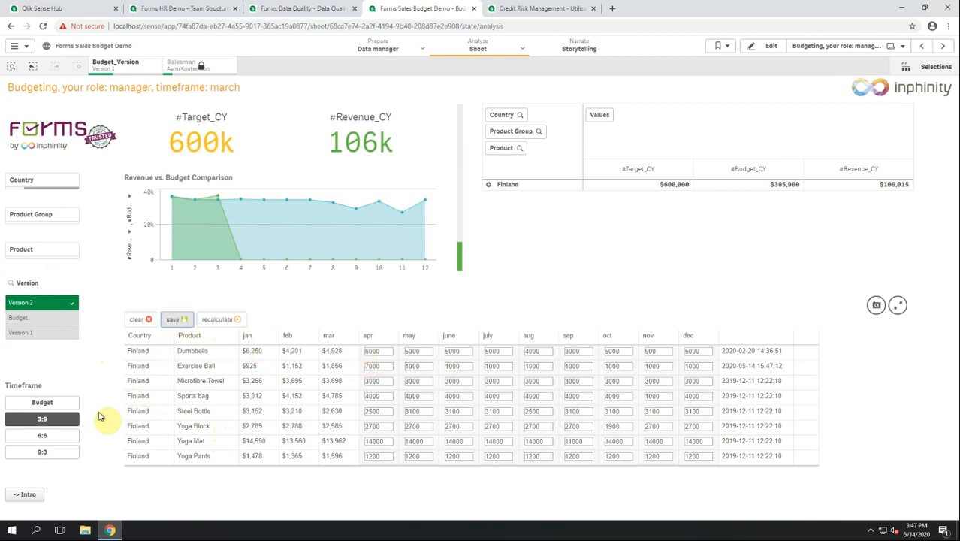
left_click(47, 436)
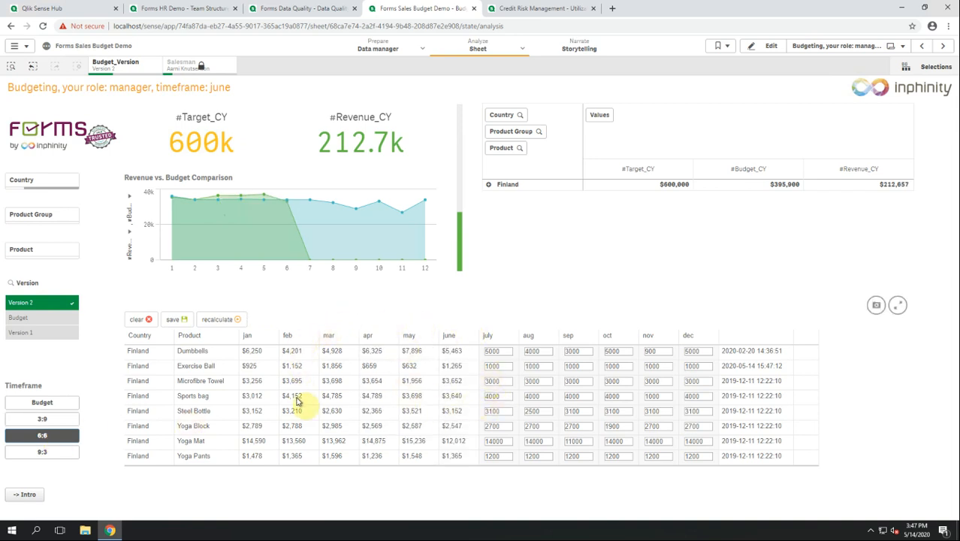
left_click(532, 11)
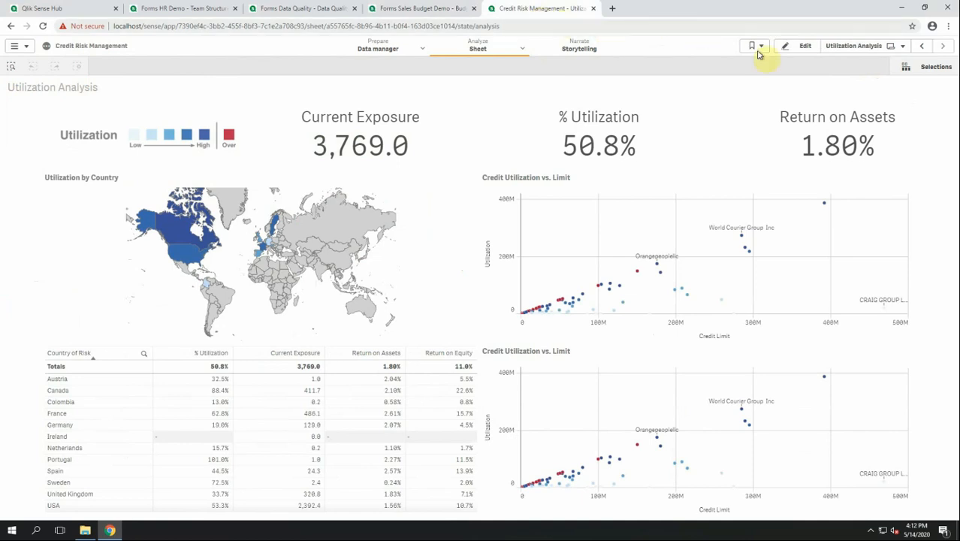
Convert the country of risk table into a Forms General table in edit mode.
left_click(792, 46)
left_click(78, 66)
type("for")
left_click_drag(94, 155, 336, 398)
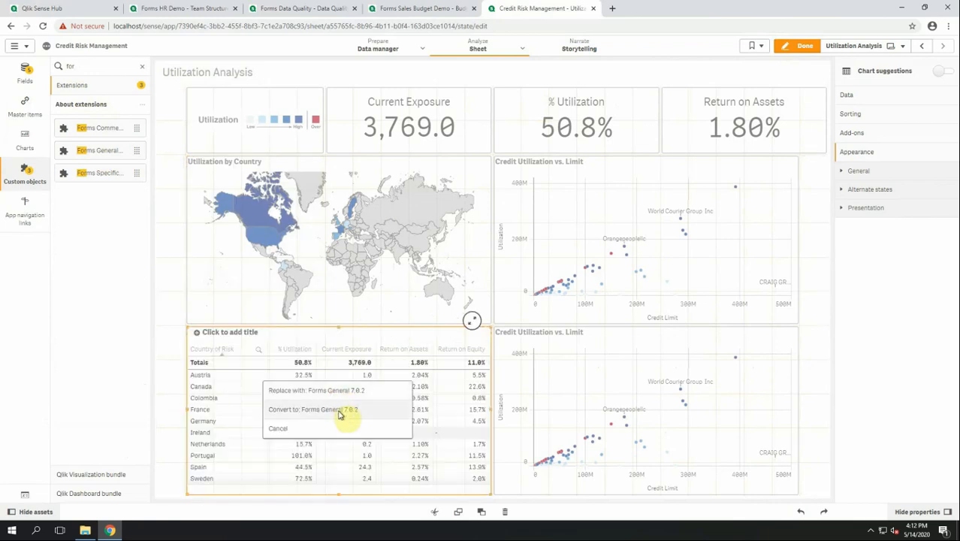
left_click(339, 408)
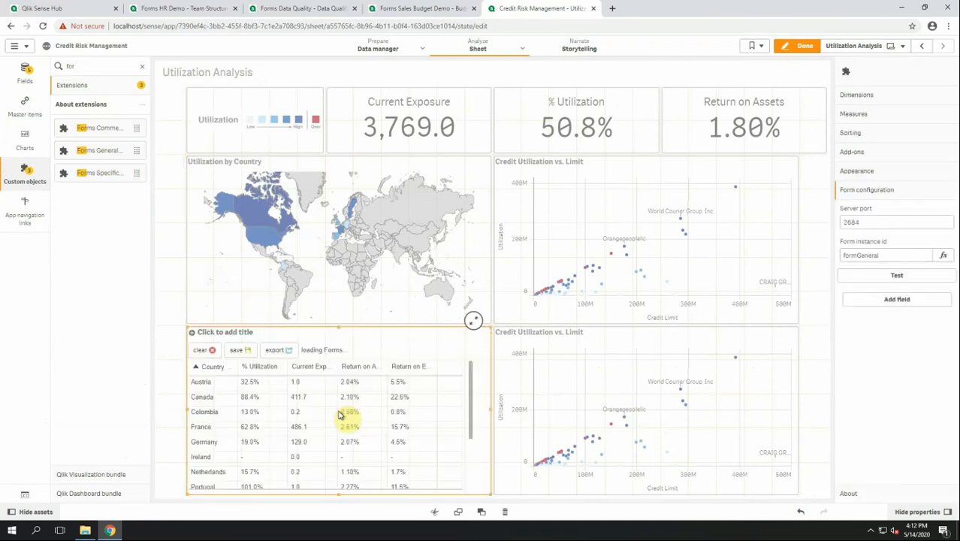
Add an editable column with field 'newnote' and label 'Note'.
left_click(913, 299)
left_click(894, 323)
type("newnote")
left_click(880, 364)
type("Note")
left_click(882, 299)
Add a traffic-light column with field 'next' and label 'Next'.
left_click(883, 320)
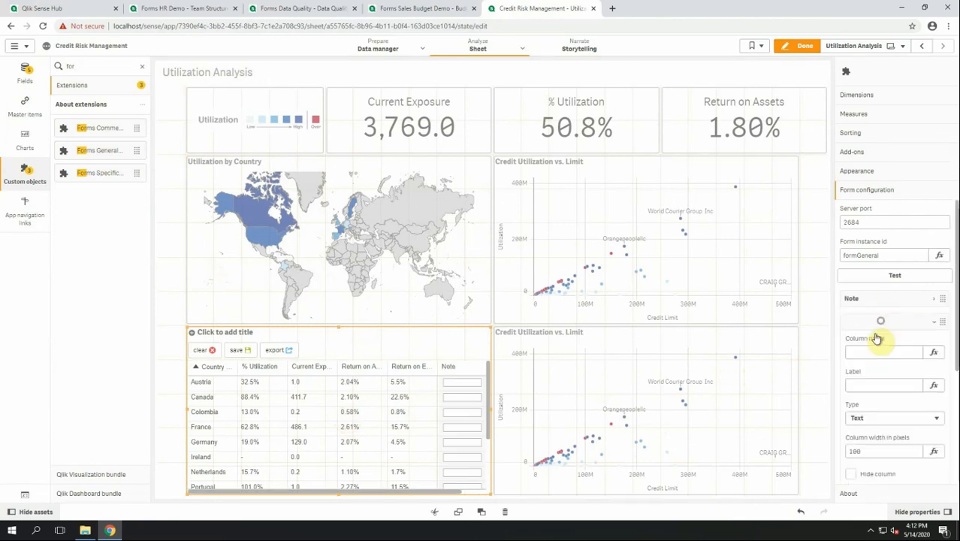
left_click(876, 351)
type("next")
left_click(874, 384)
type("Next")
left_click(901, 418)
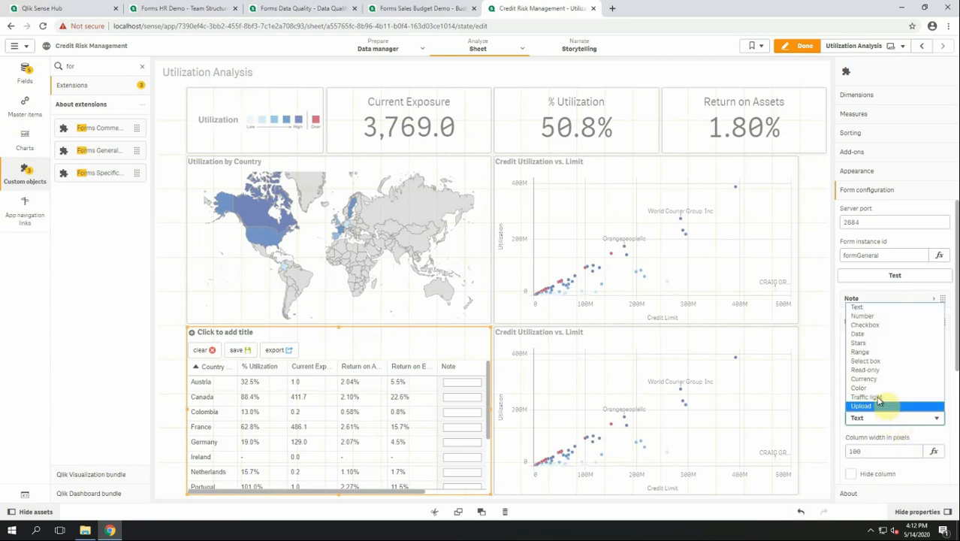
left_click(878, 398)
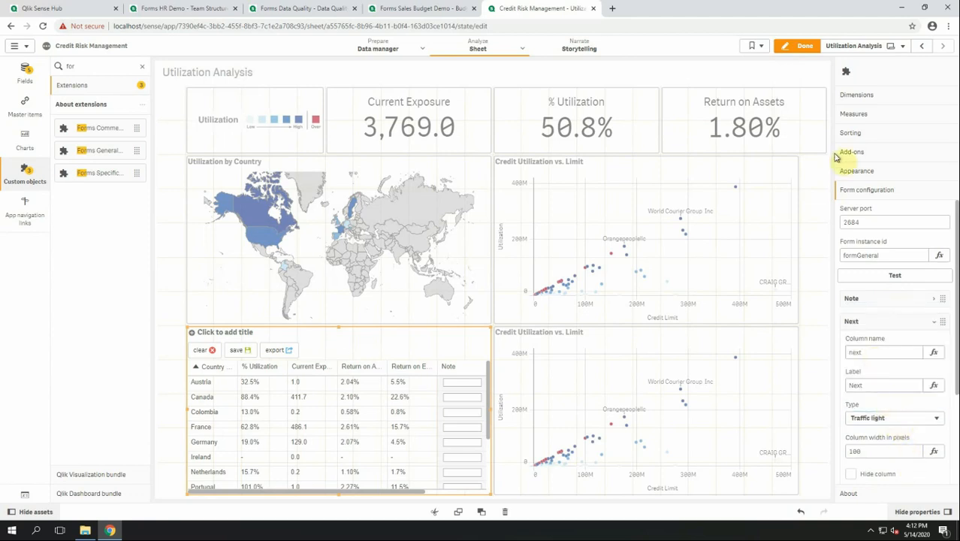
Note 'problem?' for Austria, set Next lights: Austria red, Canada green, Colombia green, France red; save.
left_click(804, 47)
left_click(315, 386)
type("problem?")
left_click(354, 386)
left_click(356, 405)
left_click(356, 418)
left_click(355, 432)
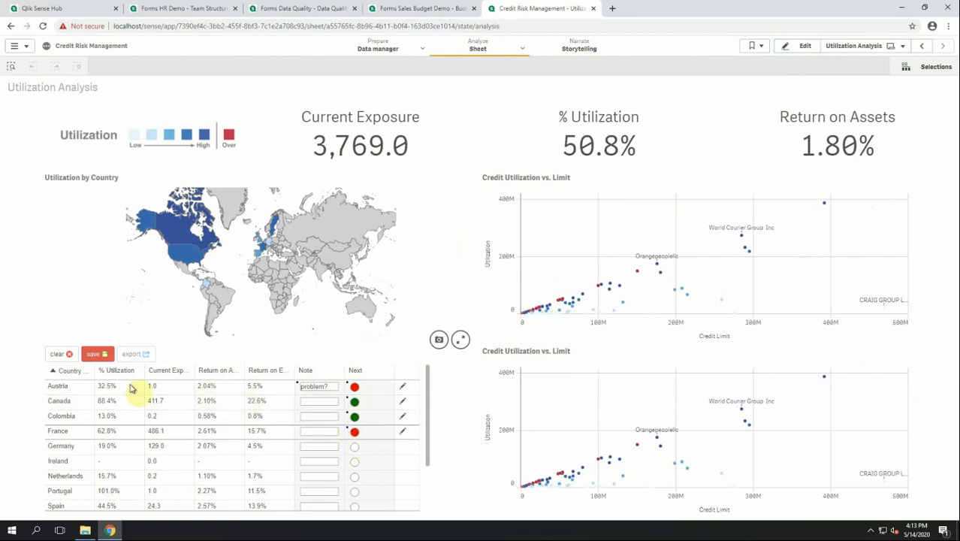
left_click(98, 353)
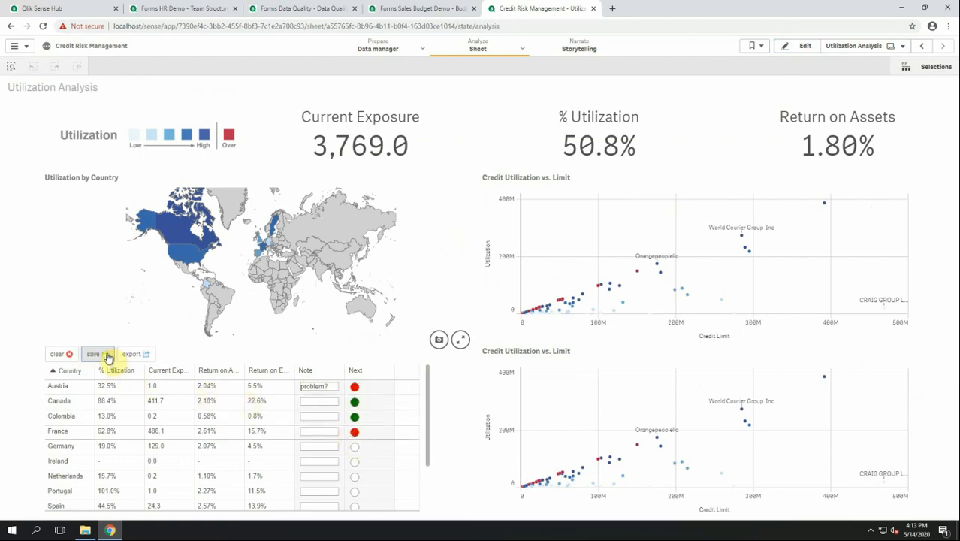